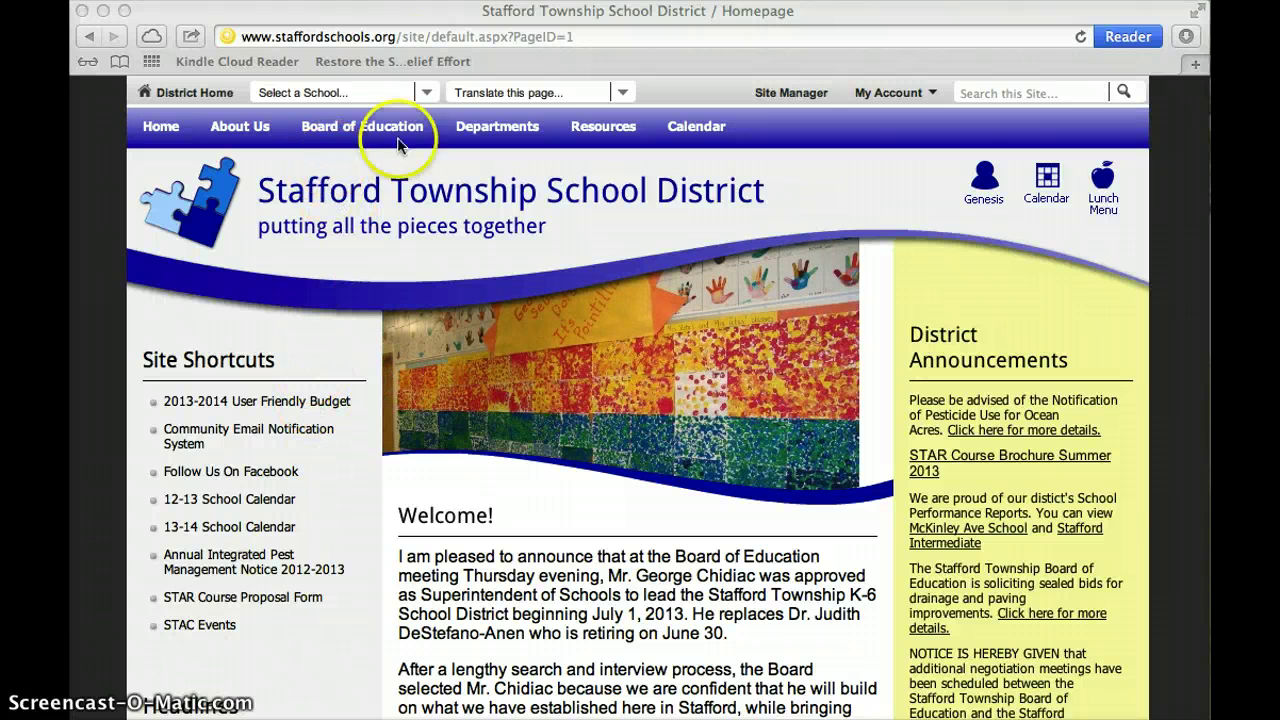
Choose McKinley Avenue Elementary School from the district's school list and open its Teachers Pages.
{"action": "left_click", "coordinate": [329, 96]}
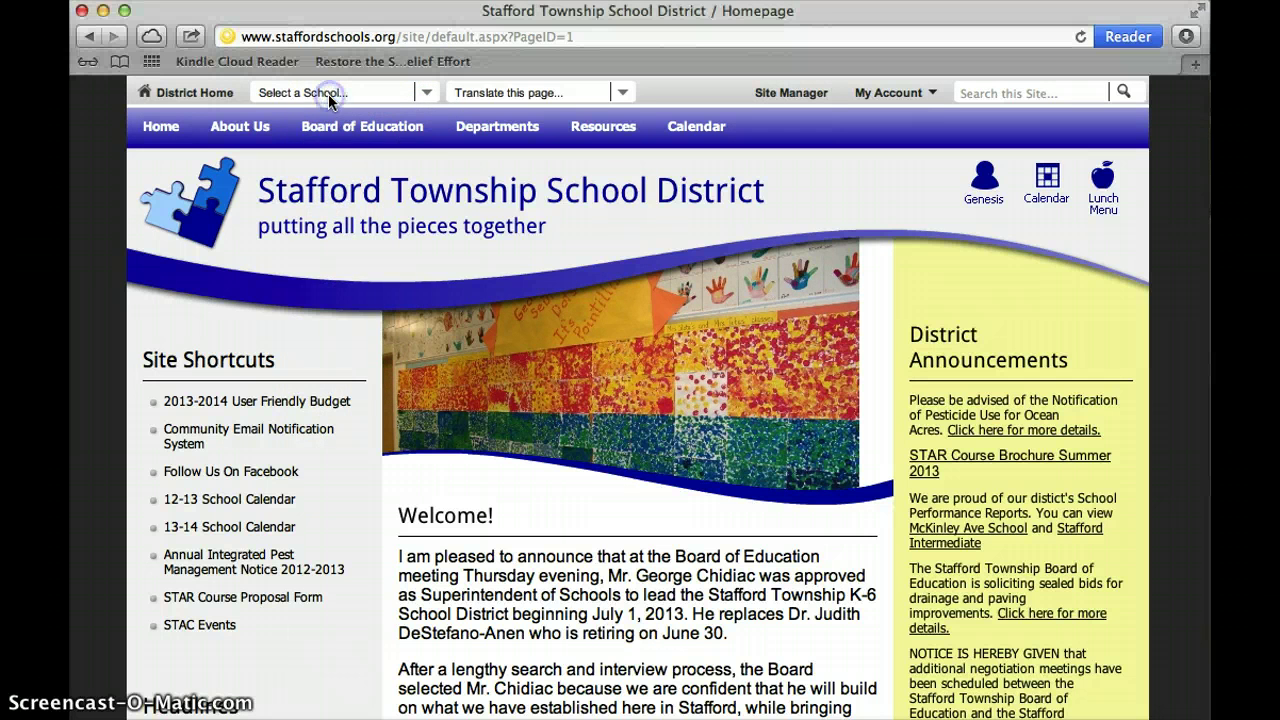
{"action": "left_click", "coordinate": [329, 96]}
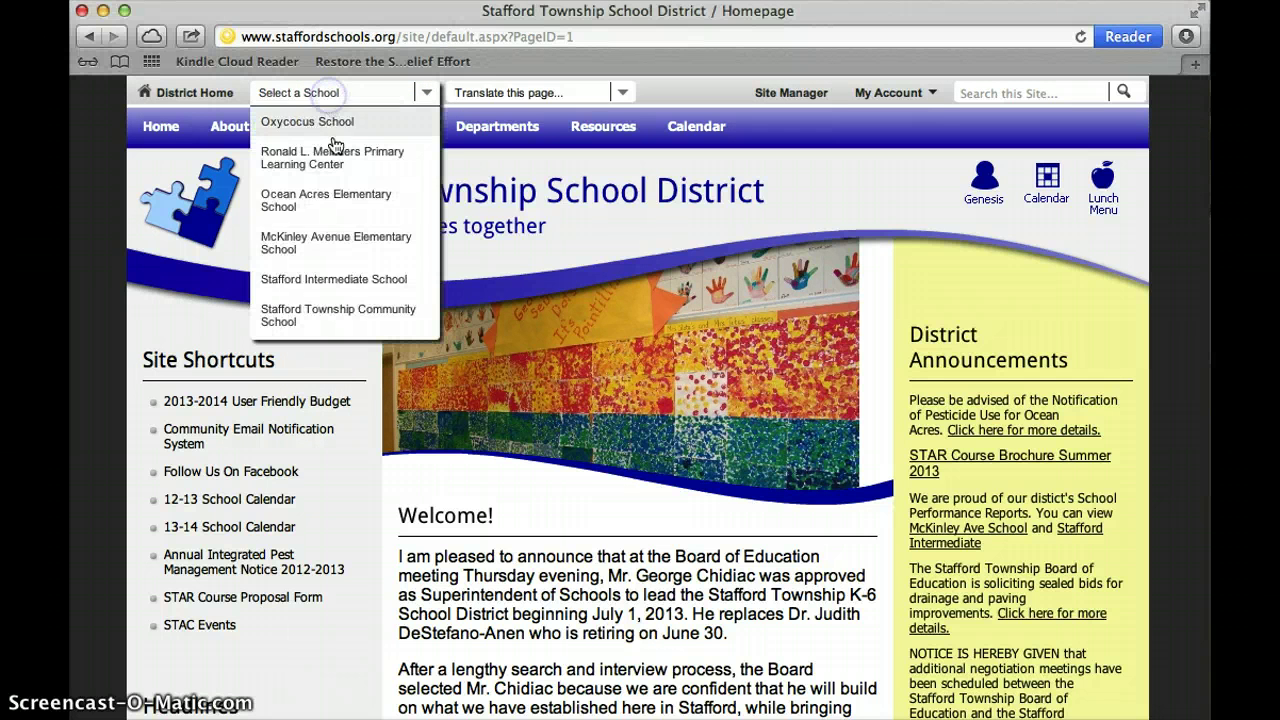
{"action": "left_click", "coordinate": [295, 238]}
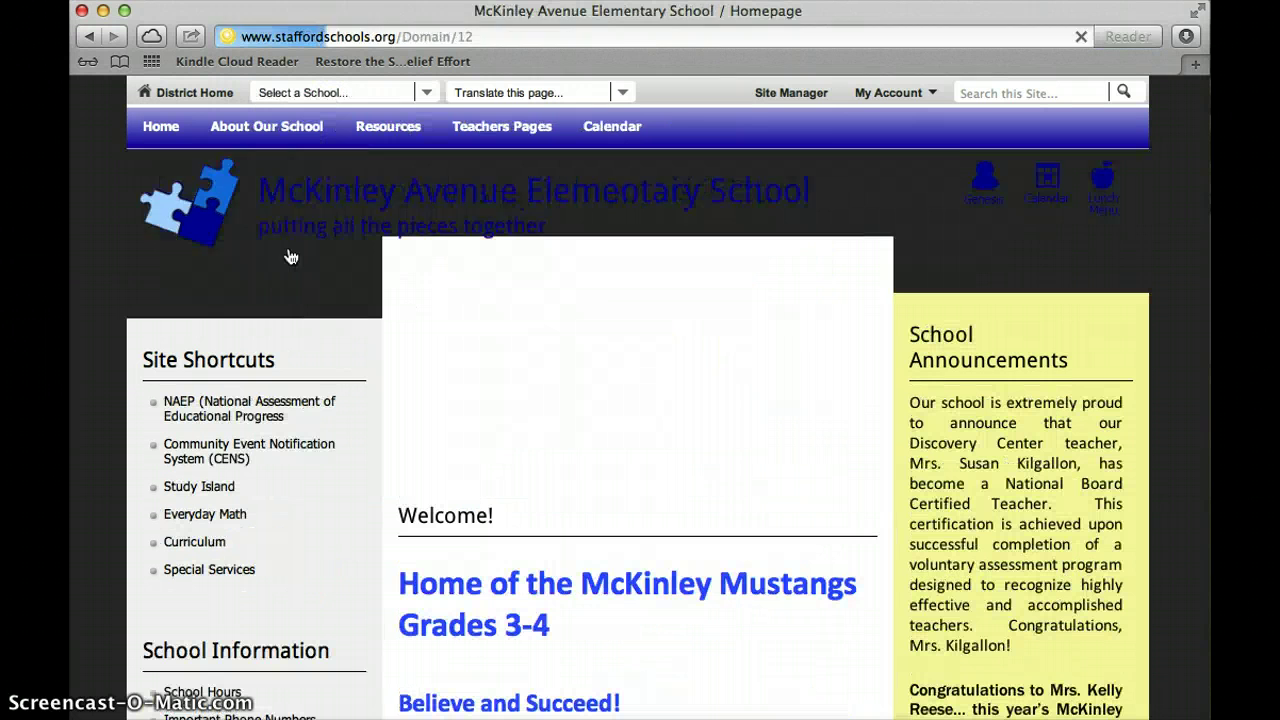
{"action": "left_click", "coordinate": [262, 232]}
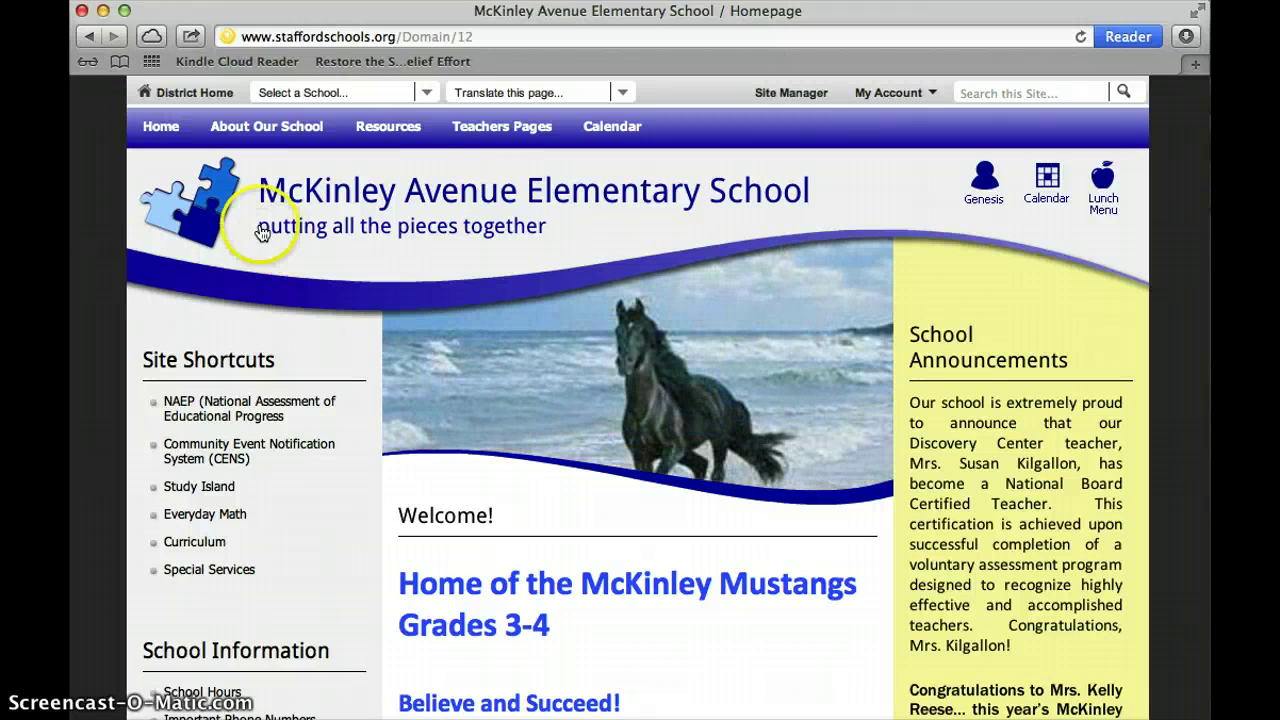
{"action": "left_click", "coordinate": [480, 133]}
Open a third-grade teacher's Vocabulary + Spelling page and browse Lessons 1–26.
{"action": "scroll", "coordinate": [486, 286], "scroll_direction": "down", "scroll_amount": 5}
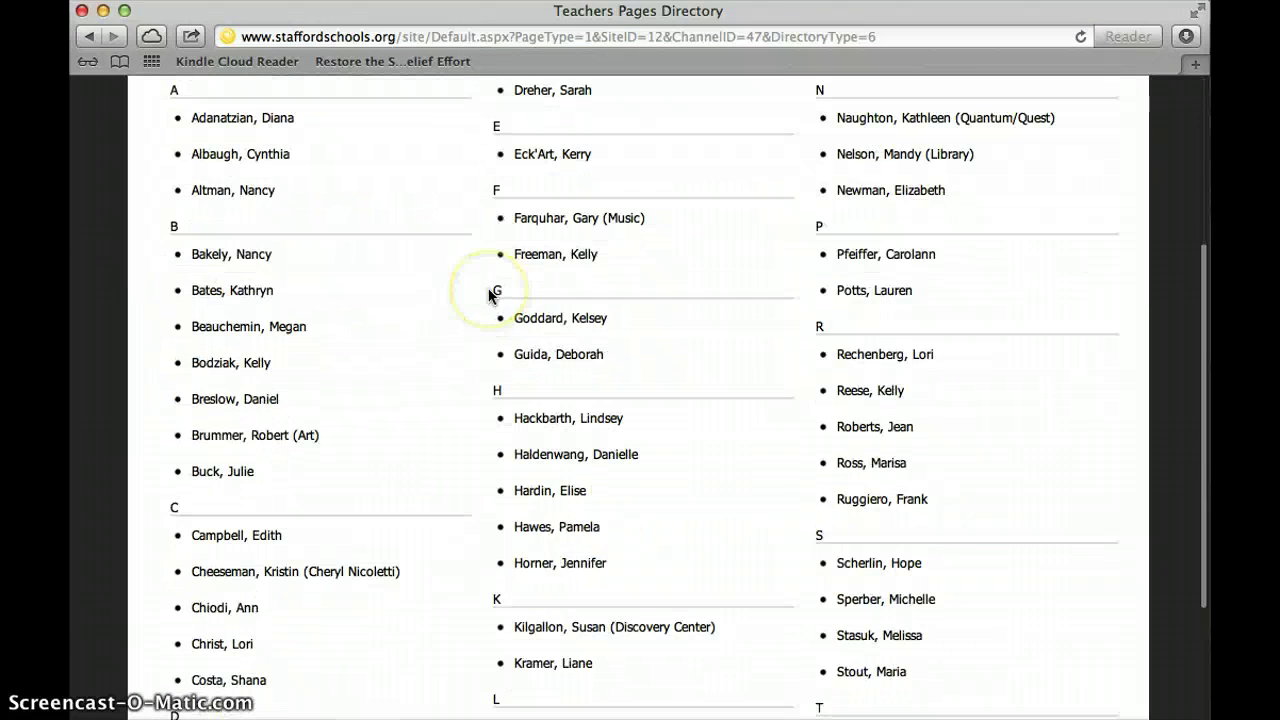
{"action": "left_click", "coordinate": [558, 304]}
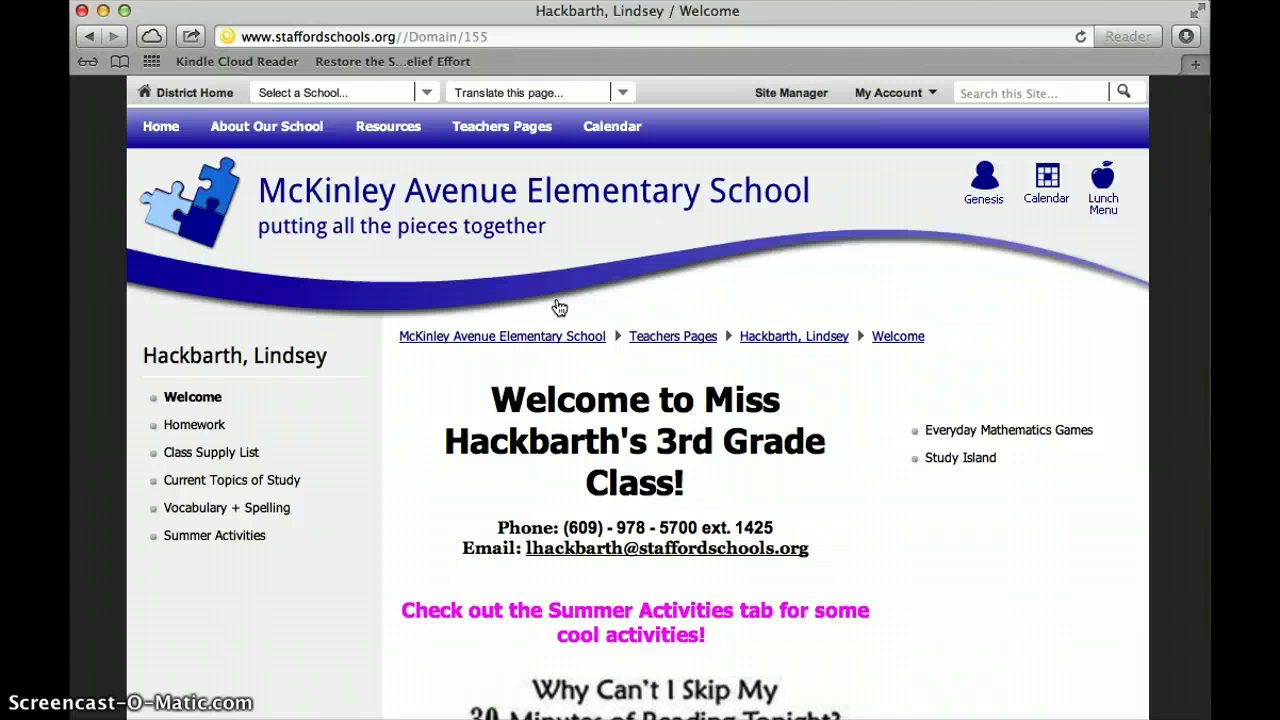
{"action": "scroll", "coordinate": [558, 307], "scroll_direction": "down", "scroll_amount": 1}
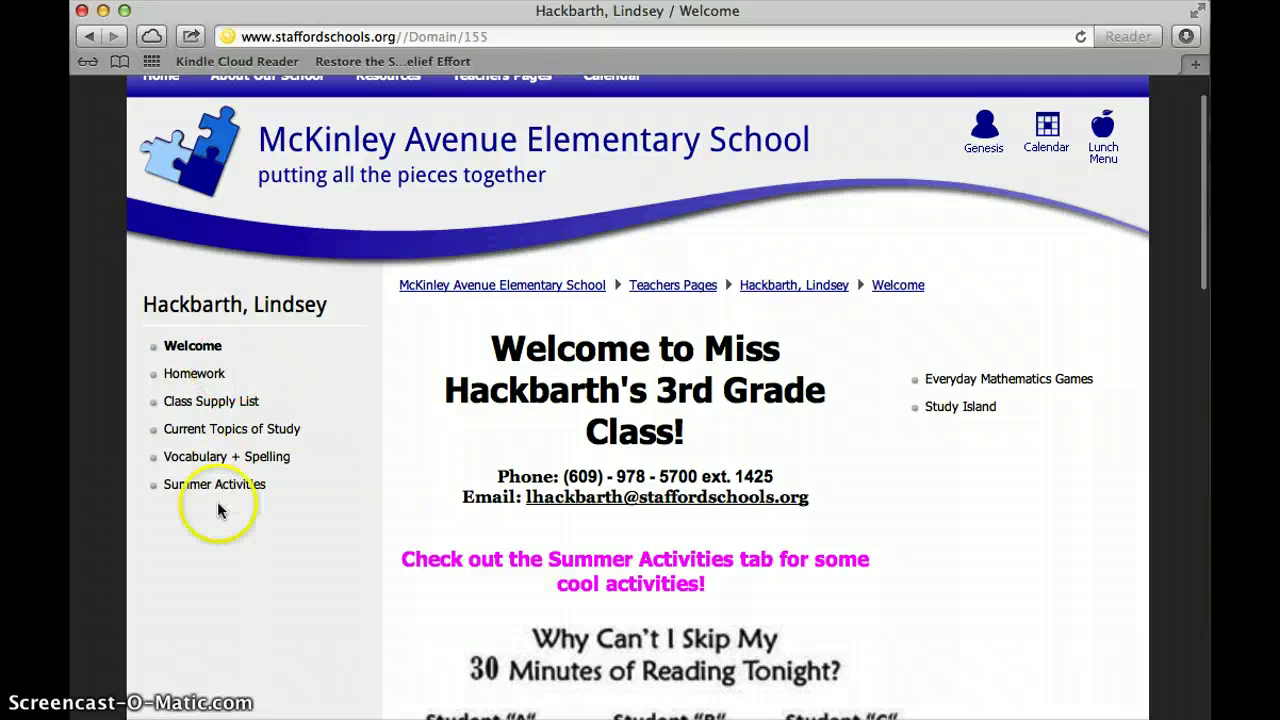
{"action": "left_click", "coordinate": [204, 462]}
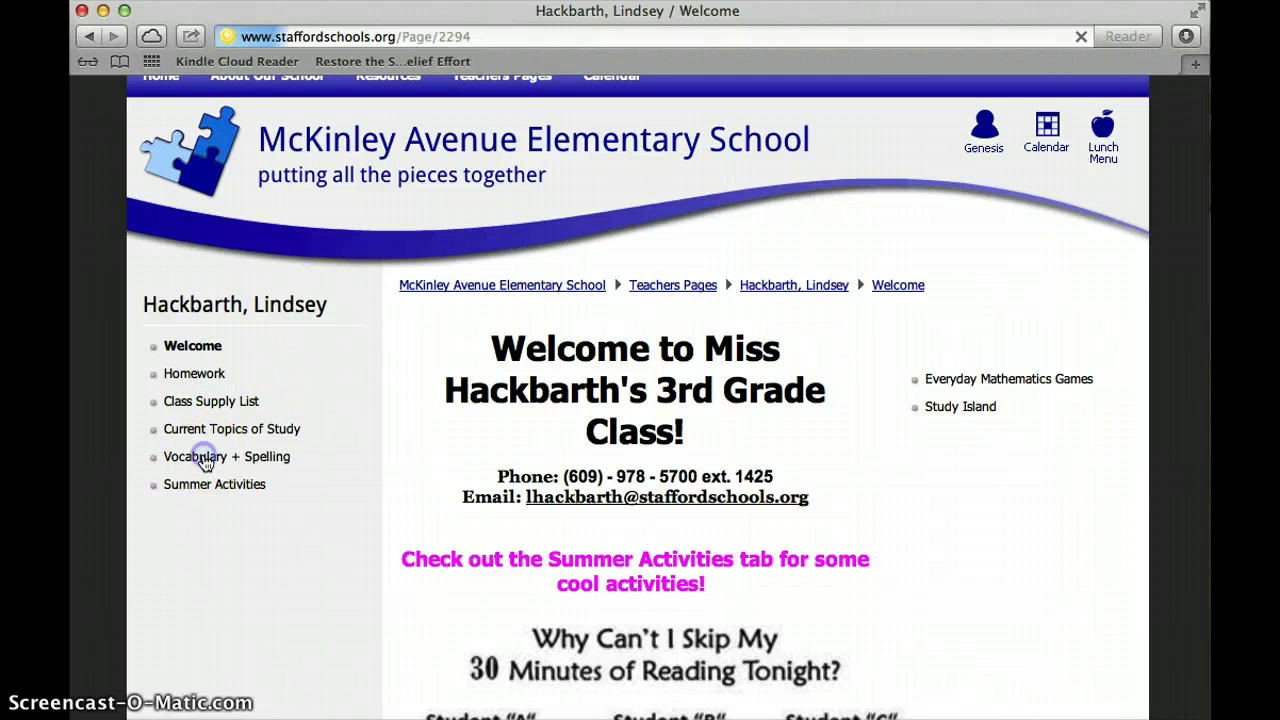
{"action": "scroll", "coordinate": [718, 325], "scroll_direction": "down", "scroll_amount": 3}
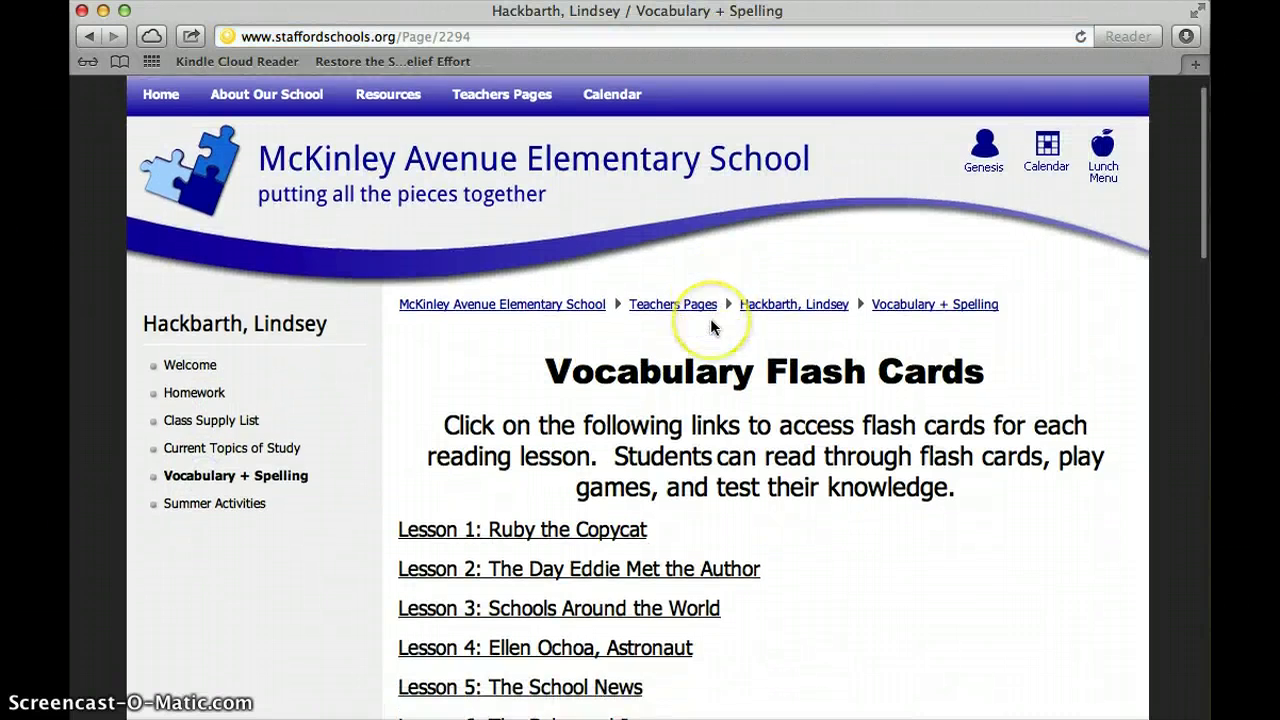
{"action": "scroll", "coordinate": [713, 325], "scroll_direction": "down", "scroll_amount": 7}
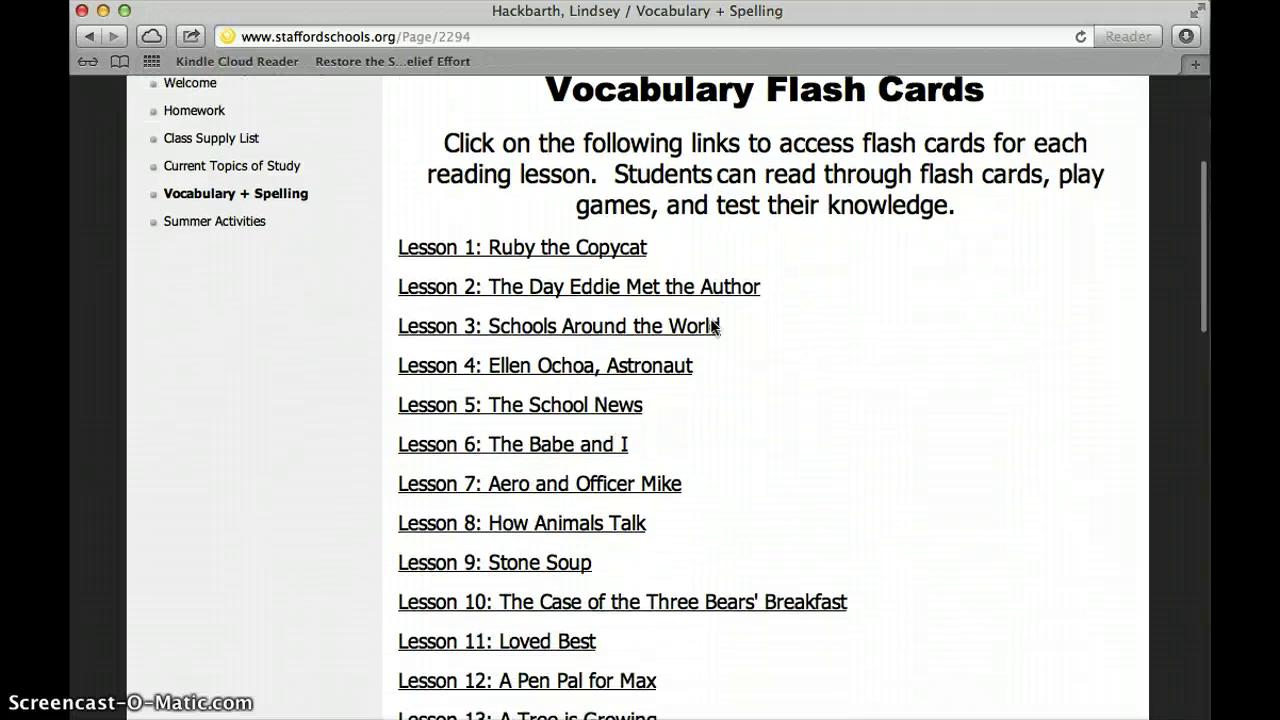
{"action": "scroll", "coordinate": [712, 327], "scroll_direction": "down", "scroll_amount": 6}
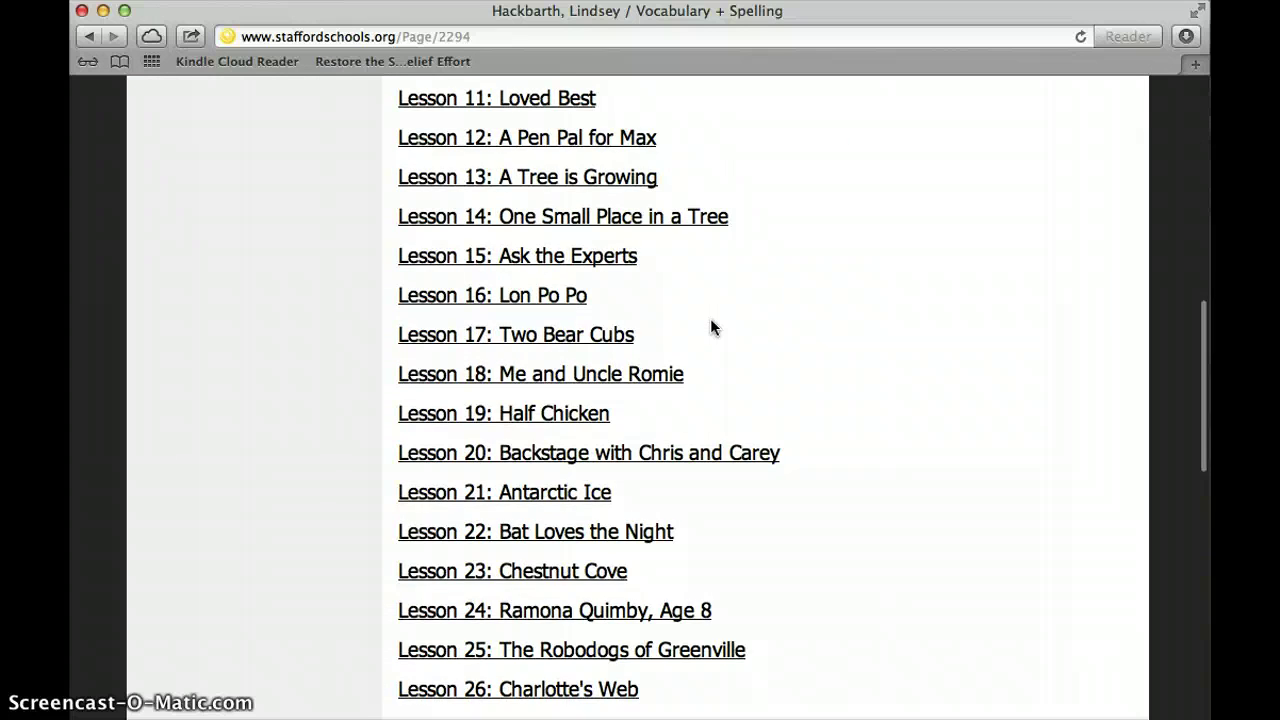
{"action": "scroll", "coordinate": [712, 327], "scroll_direction": "up", "scroll_amount": 8}
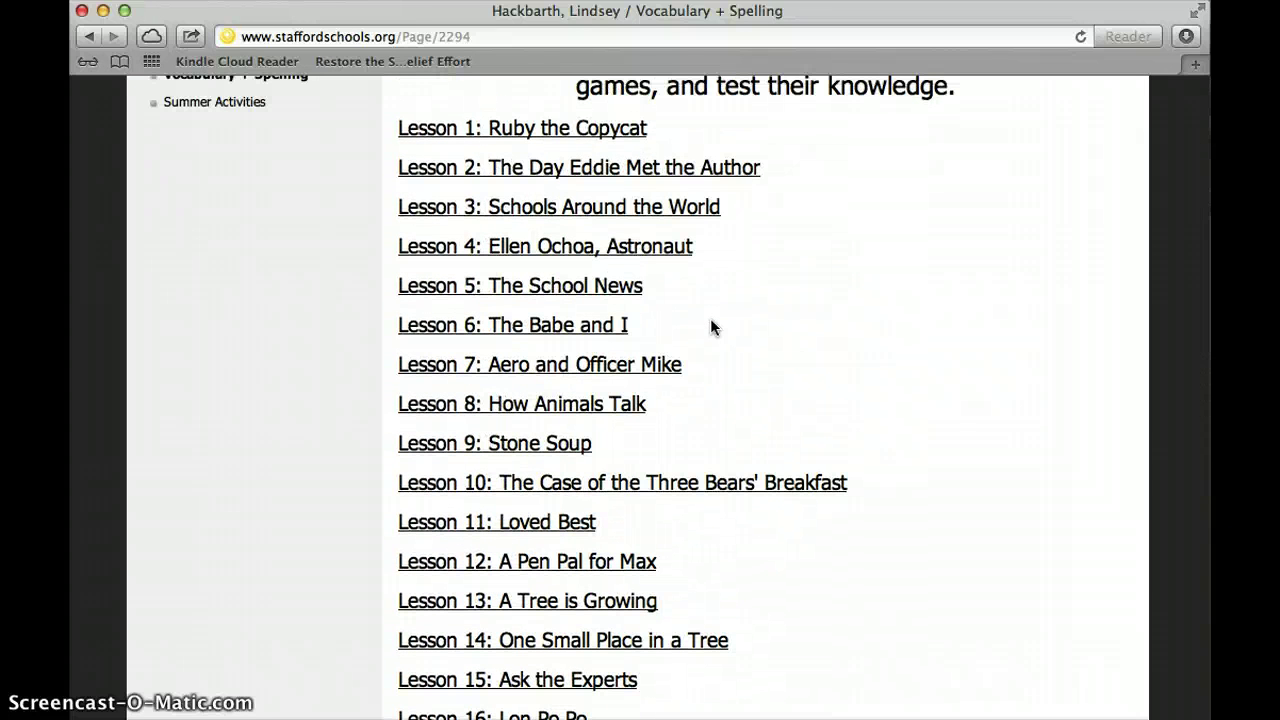
{"action": "scroll", "coordinate": [710, 322], "scroll_direction": "up", "scroll_amount": 5}
Follow the Lesson 1: Ruby the Copycat link and accept leaving the district website.
{"action": "left_click", "coordinate": [465, 390]}
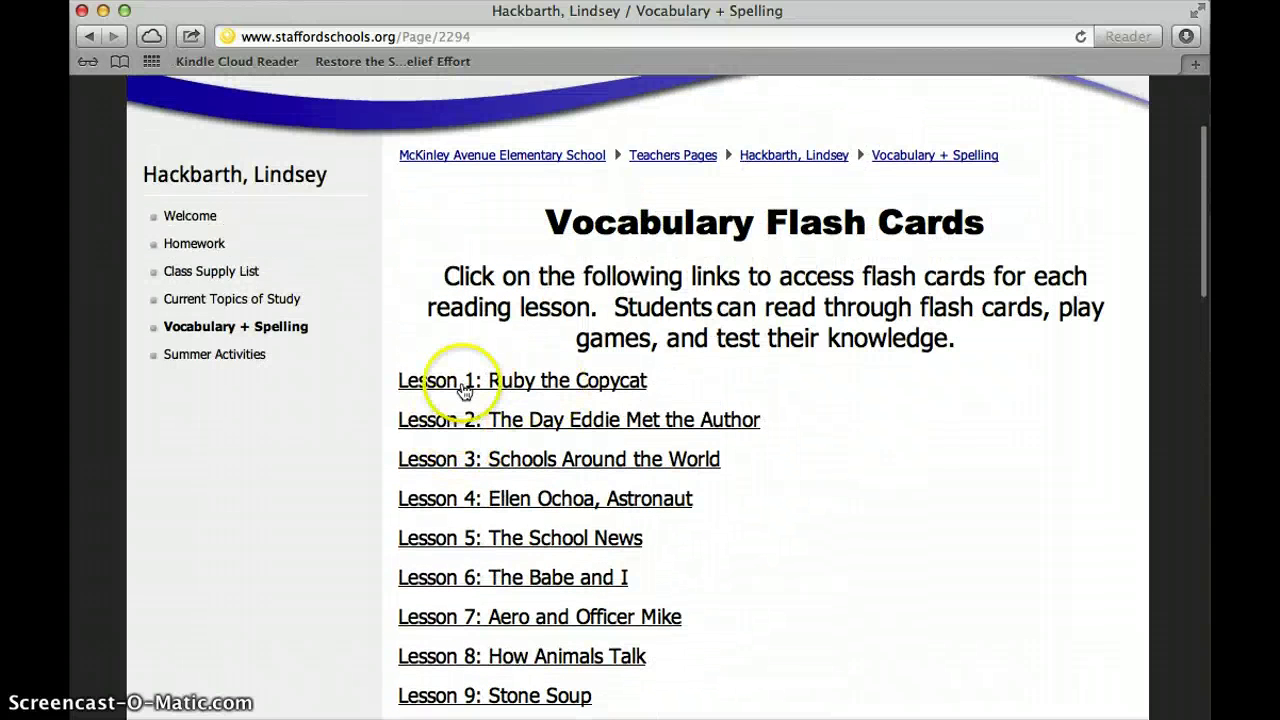
{"action": "left_click", "coordinate": [463, 388]}
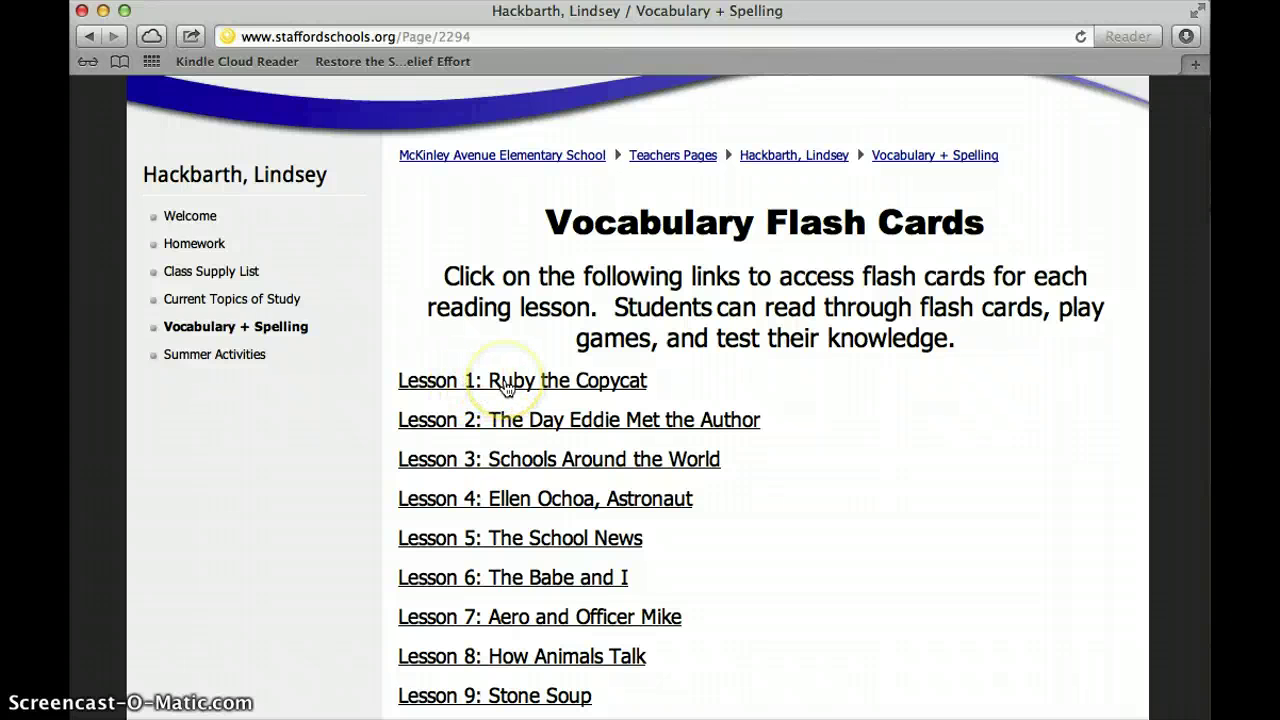
{"action": "left_click", "coordinate": [507, 388]}
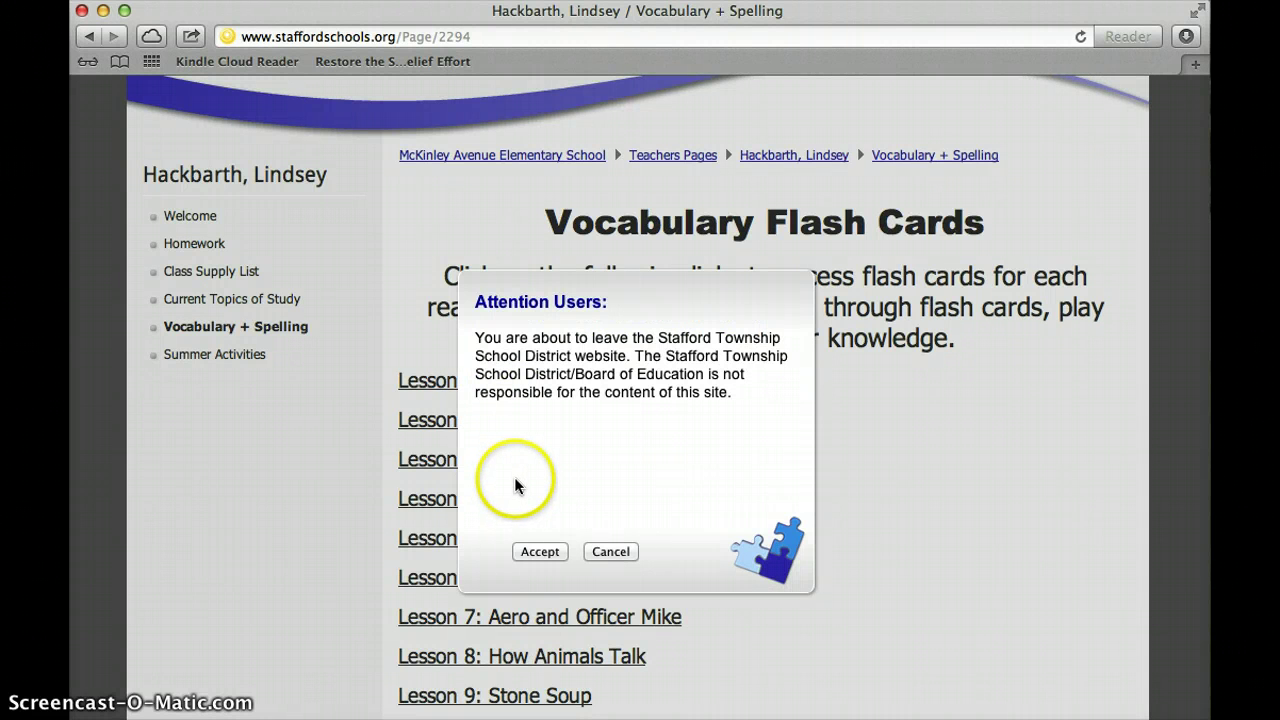
{"action": "left_click", "coordinate": [540, 552]}
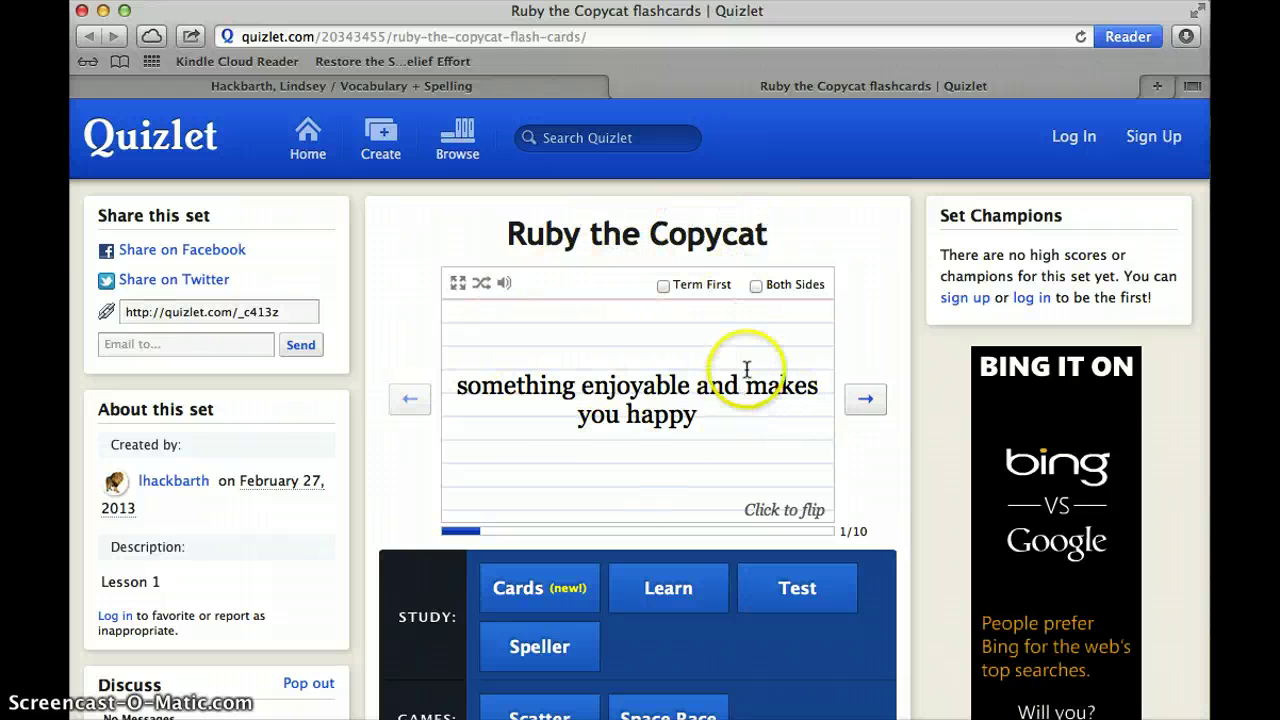
Study the set in Cards mode with Speak Text off, starting with the term, and flip a card.
{"action": "left_click", "coordinate": [537, 594]}
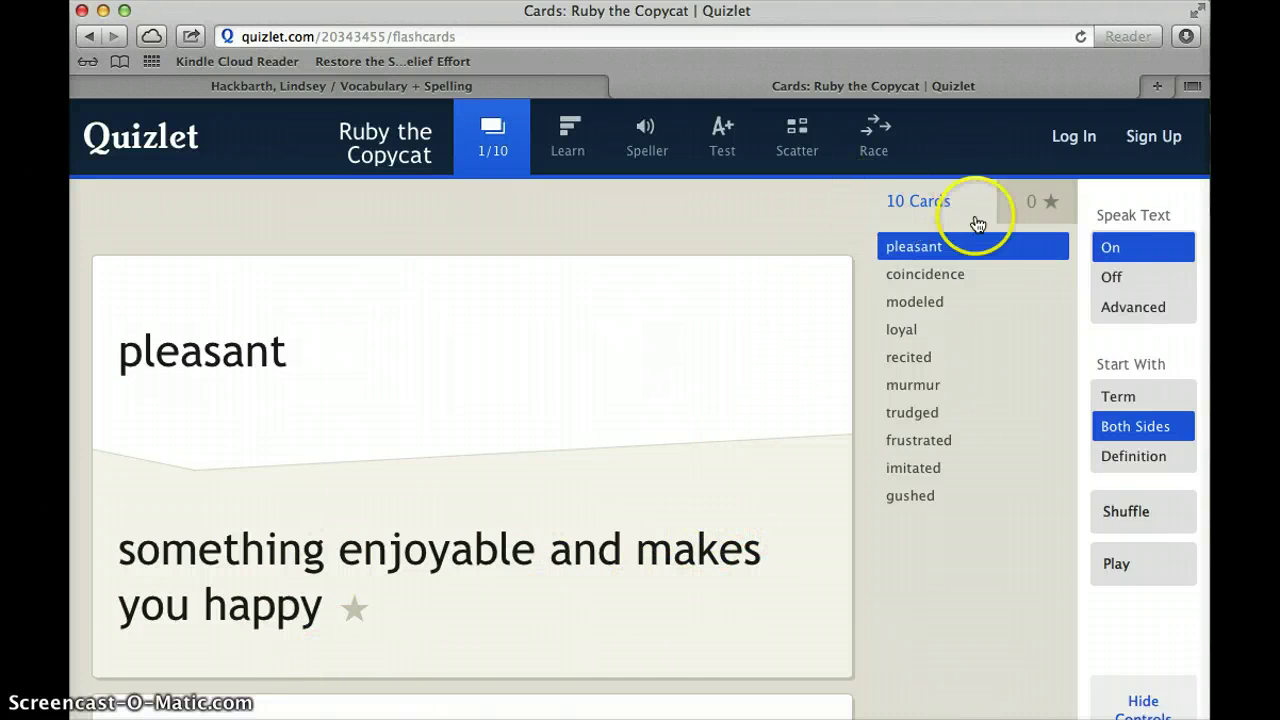
{"action": "left_click", "coordinate": [1121, 284]}
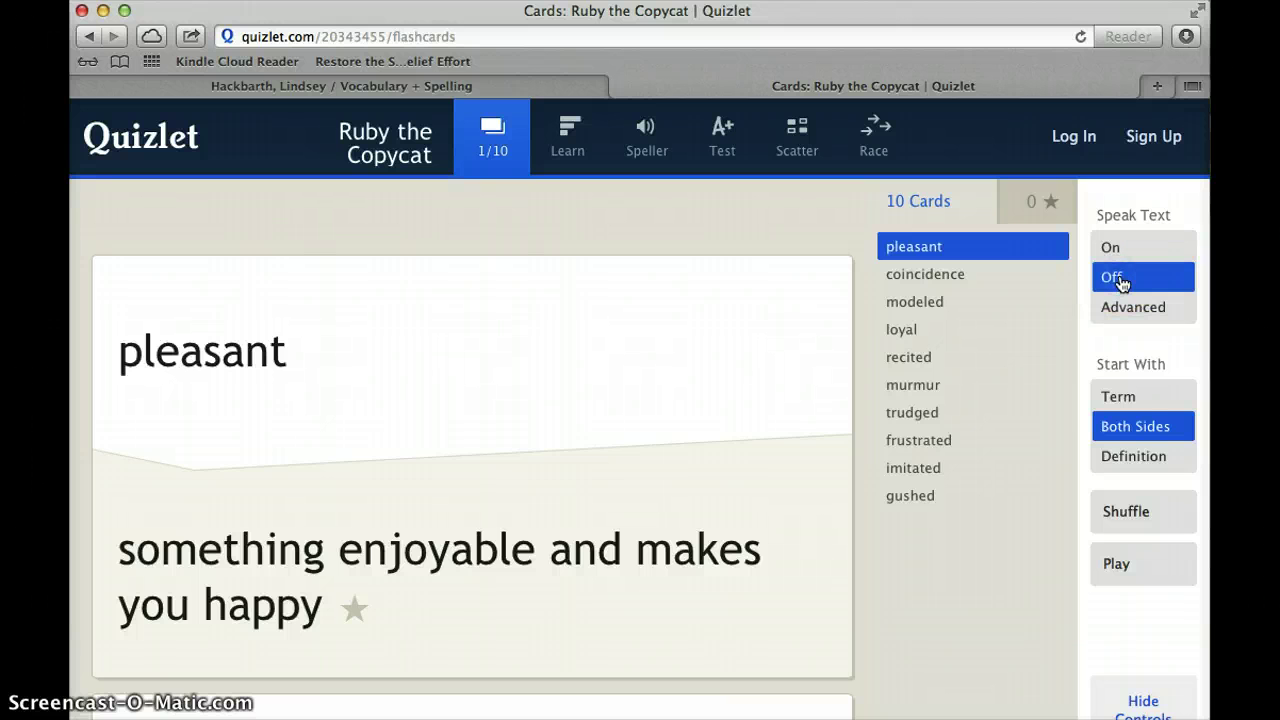
{"action": "left_click", "coordinate": [1117, 400]}
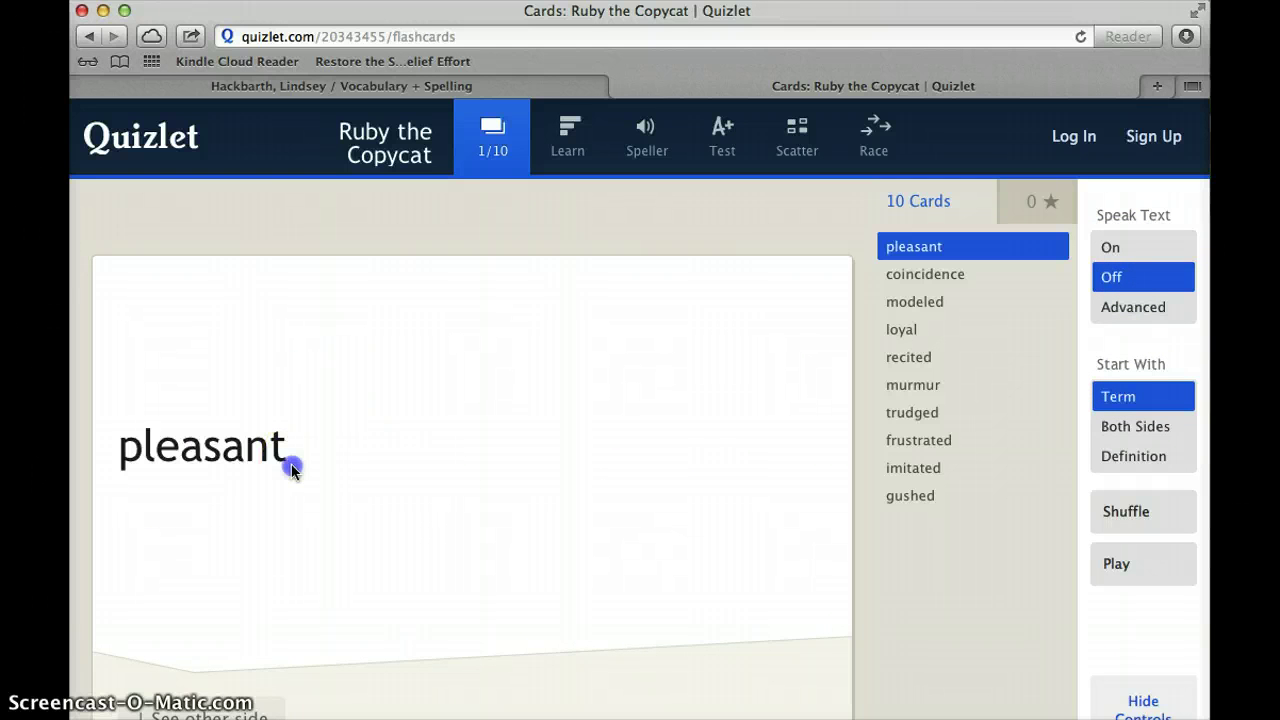
{"action": "left_click", "coordinate": [201, 712]}
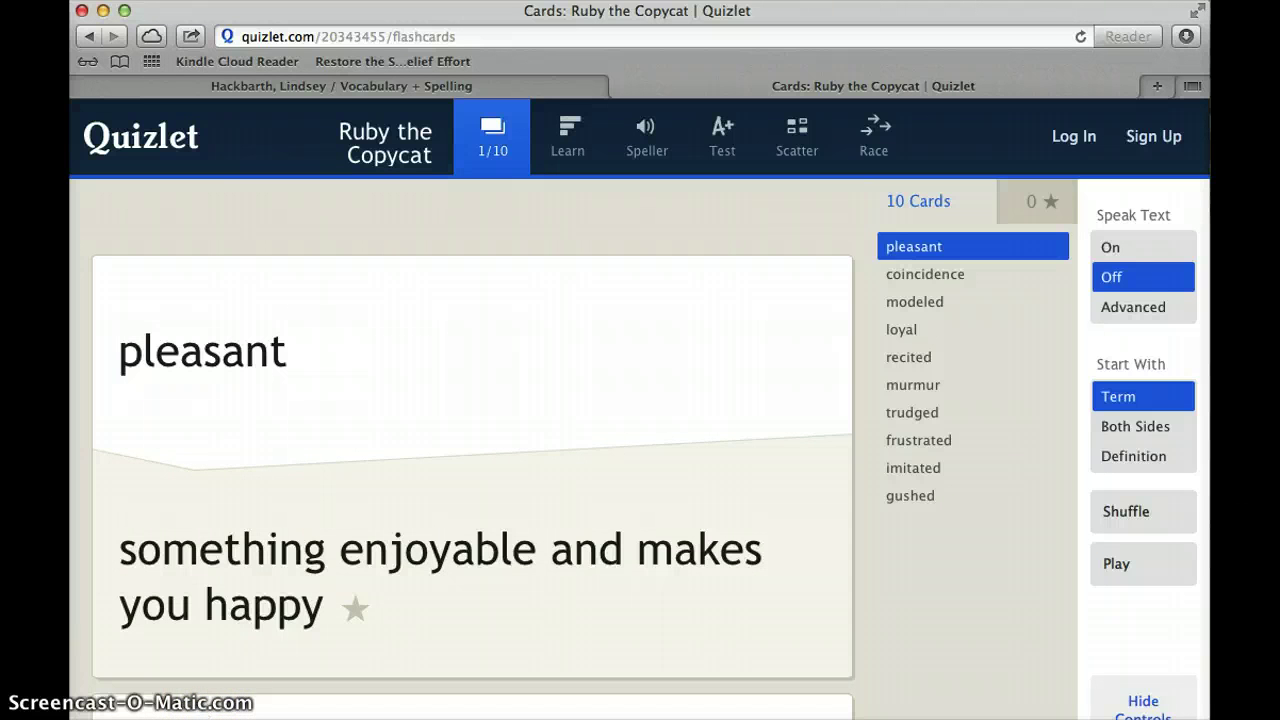
Start cards with the definition, flip one, shuffle the 10 cards, and return to the set.
{"action": "left_click", "coordinate": [1170, 456]}
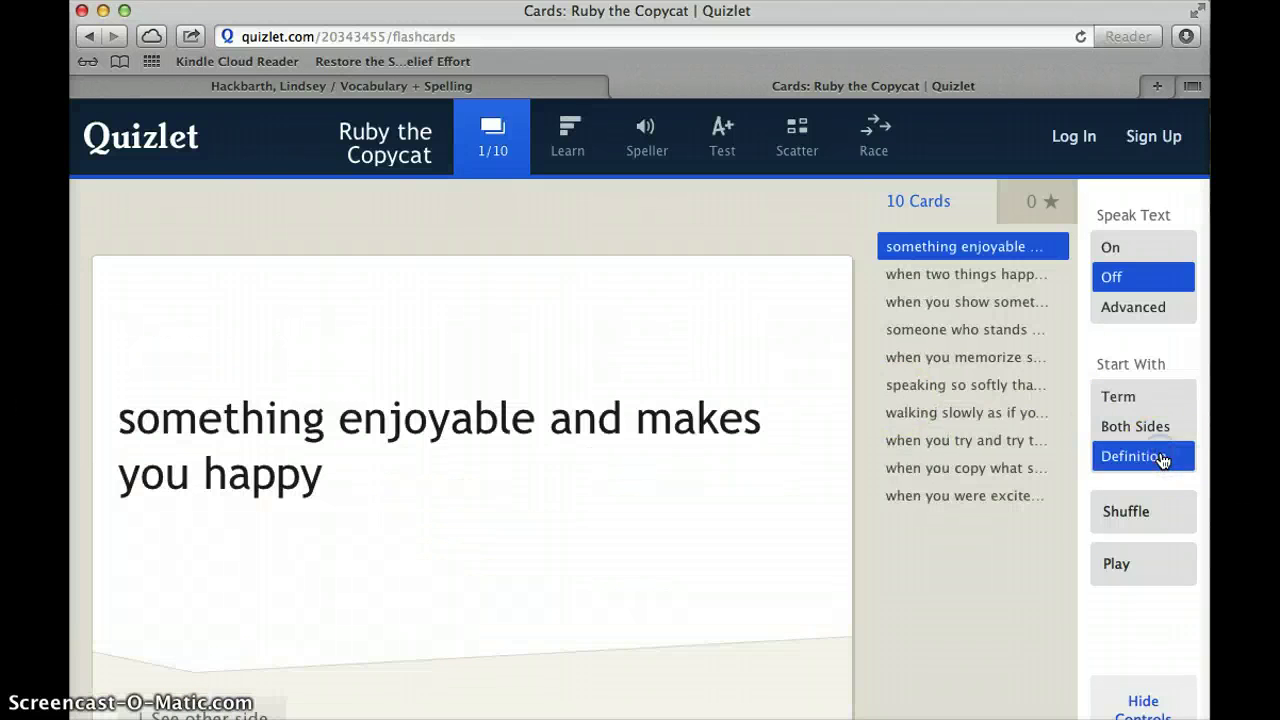
{"action": "left_click", "coordinate": [238, 700]}
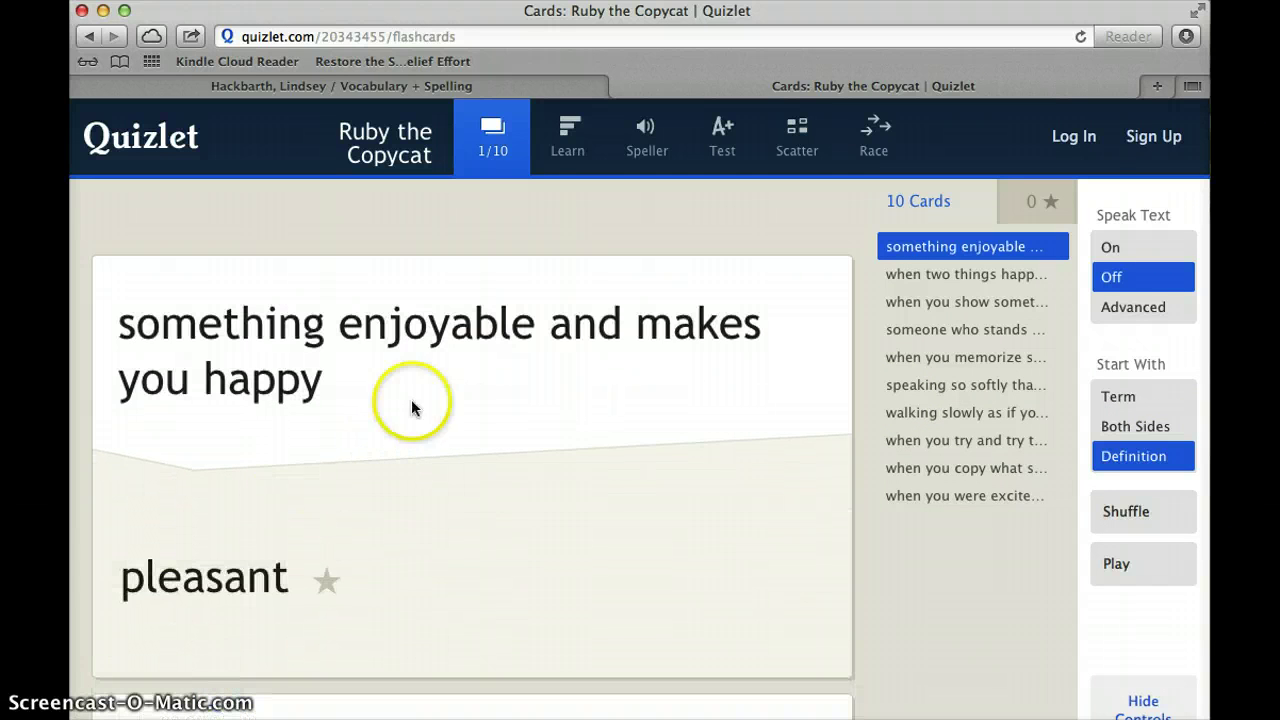
{"action": "left_click", "coordinate": [1116, 508]}
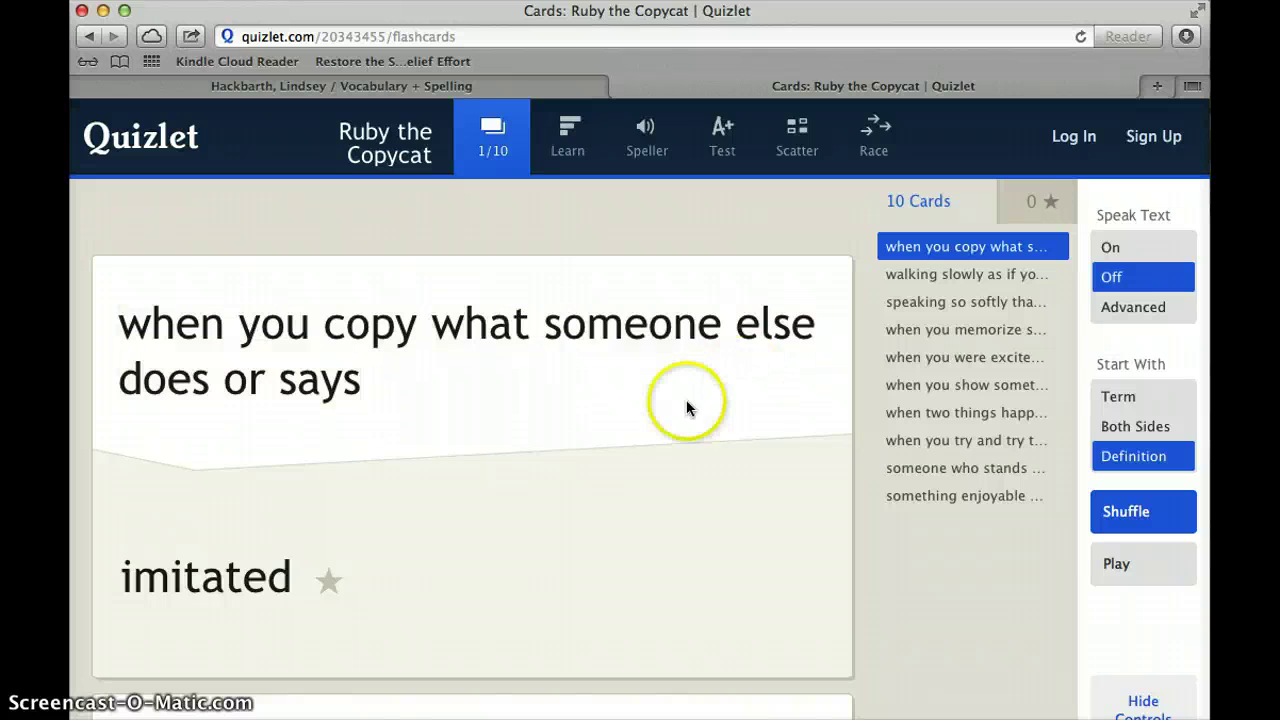
{"action": "left_click", "coordinate": [409, 157]}
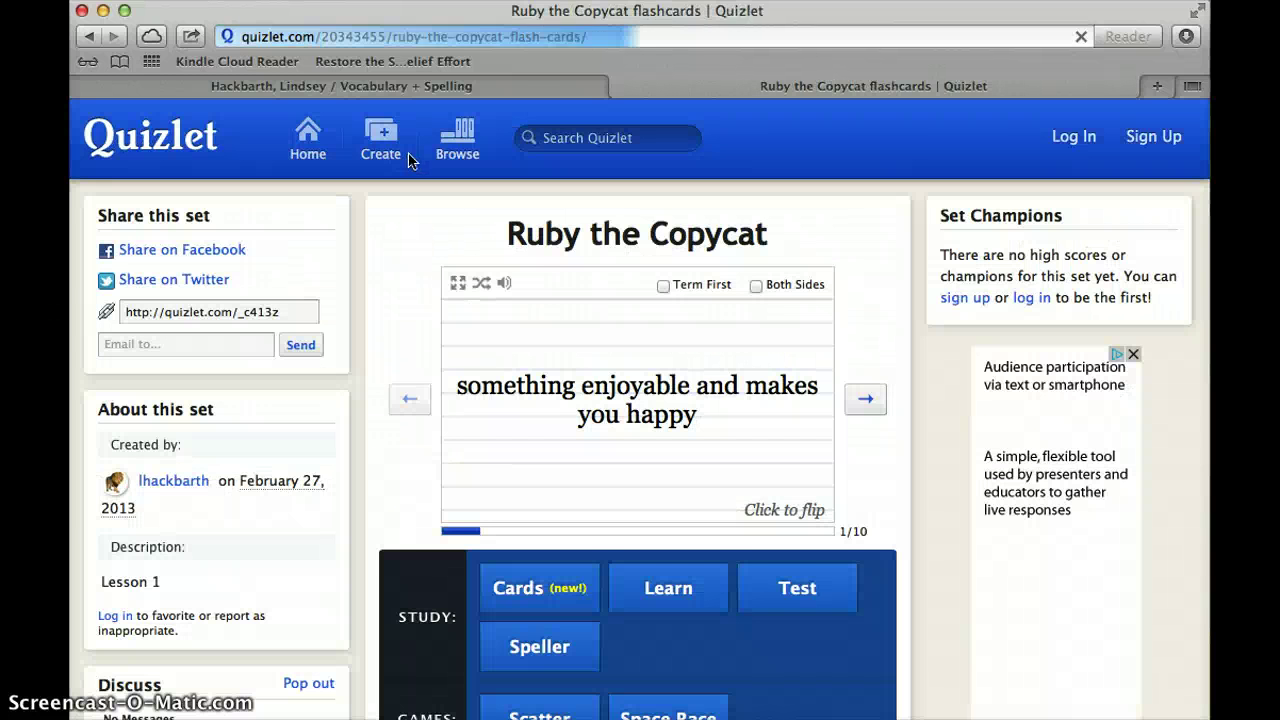
Try Learn mode with Speak Text on, replay a prompt, untick Start with Term, then return.
{"action": "scroll", "coordinate": [572, 340], "scroll_direction": "down", "scroll_amount": 3}
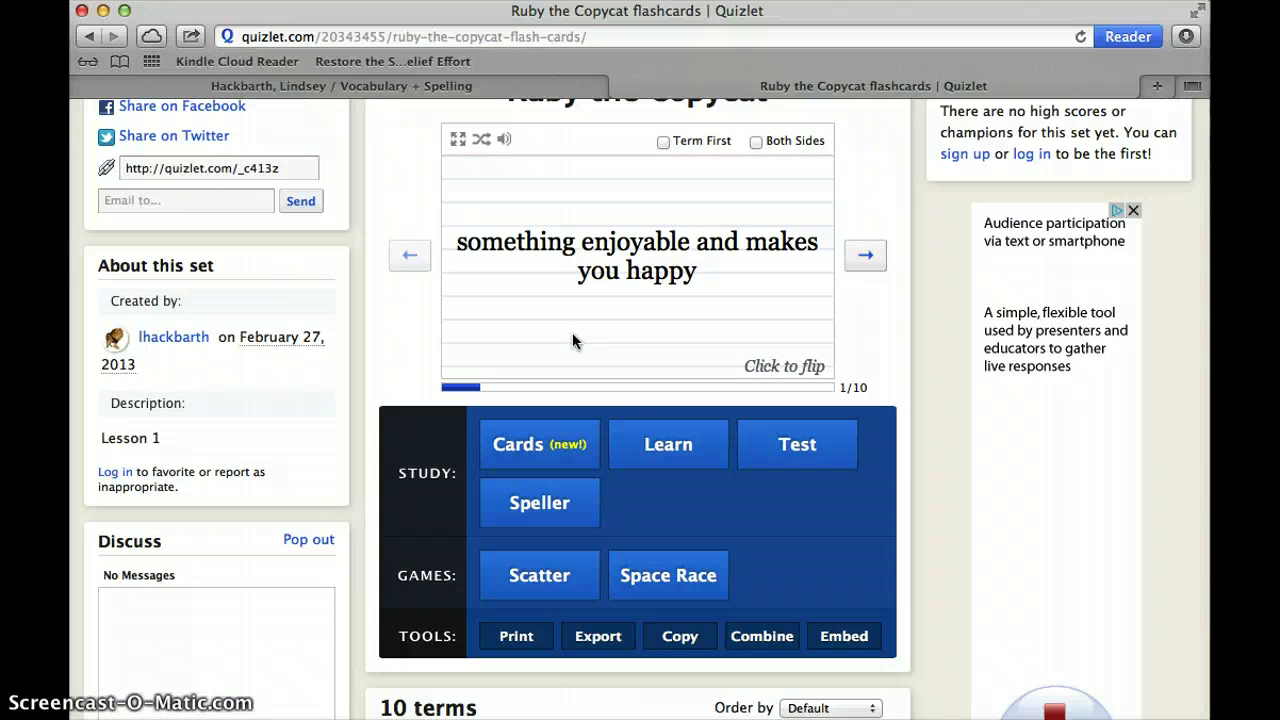
{"action": "left_click", "coordinate": [662, 444]}
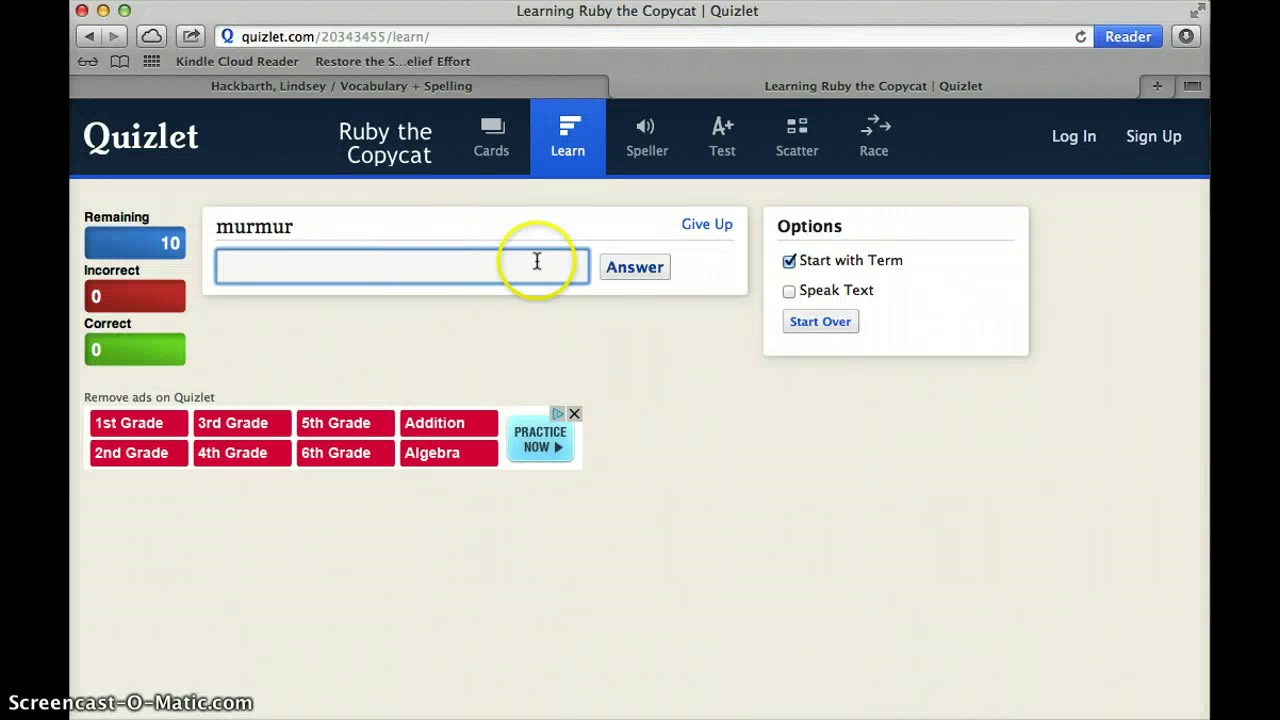
{"action": "left_click", "coordinate": [789, 291]}
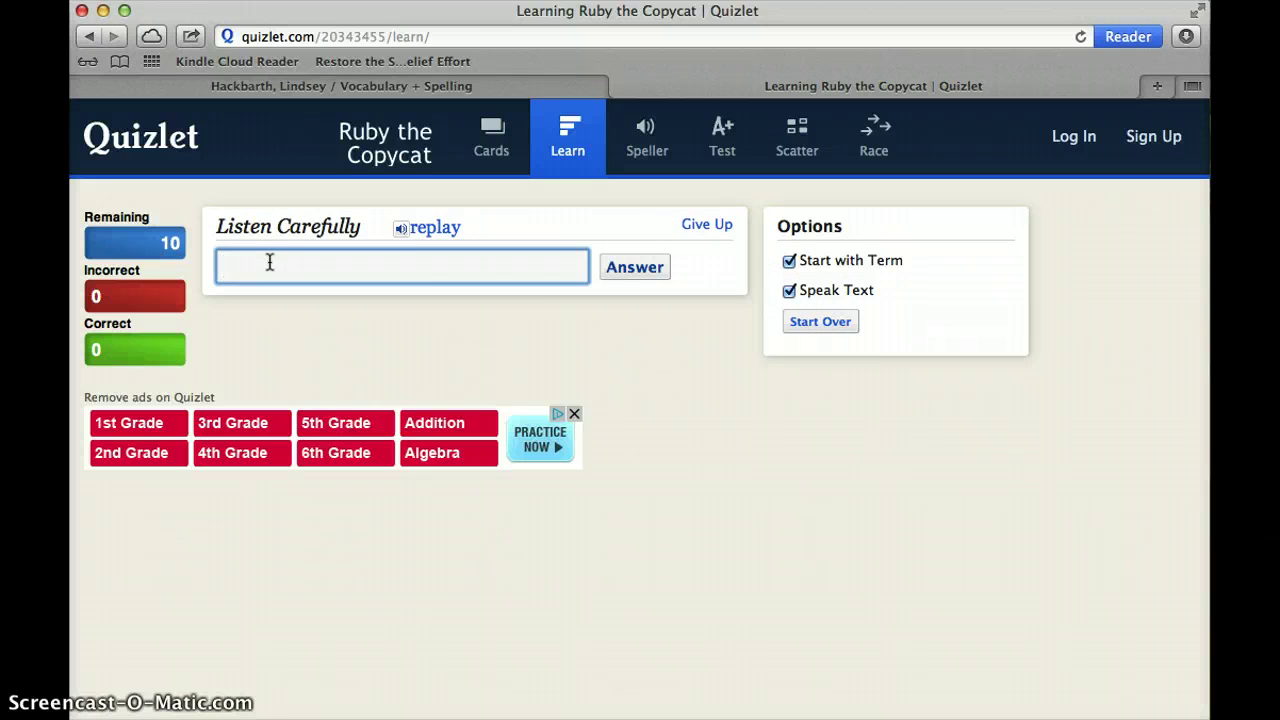
{"action": "left_click", "coordinate": [420, 230]}
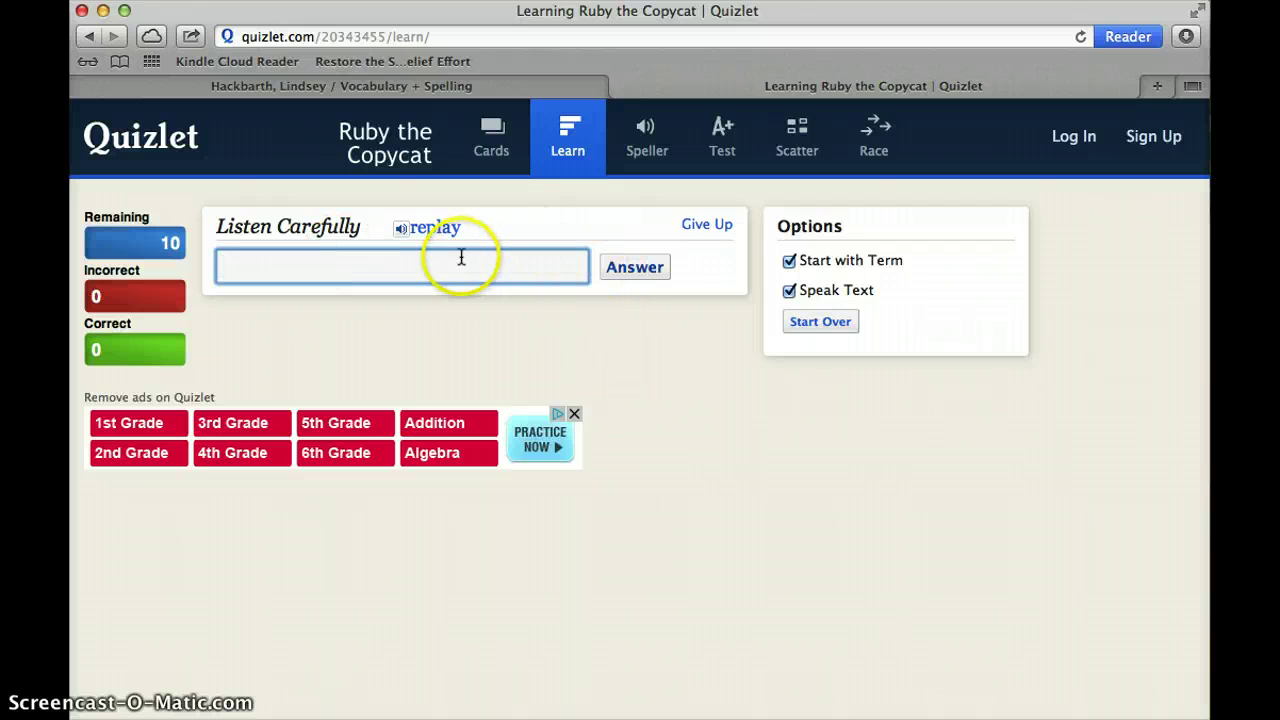
{"action": "left_click", "coordinate": [790, 261]}
{"action": "left_click", "coordinate": [785, 259]}
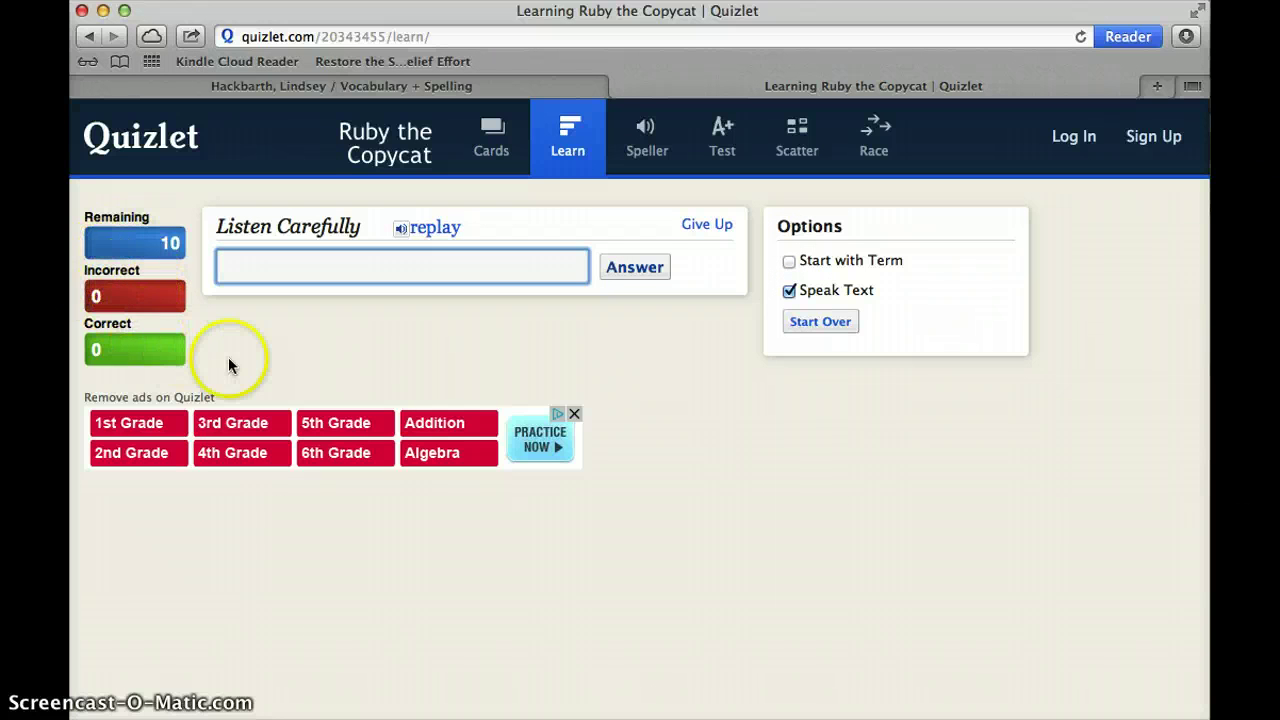
{"action": "left_click", "coordinate": [380, 154]}
{"action": "scroll", "coordinate": [555, 468], "scroll_direction": "down", "scroll_amount": 3}
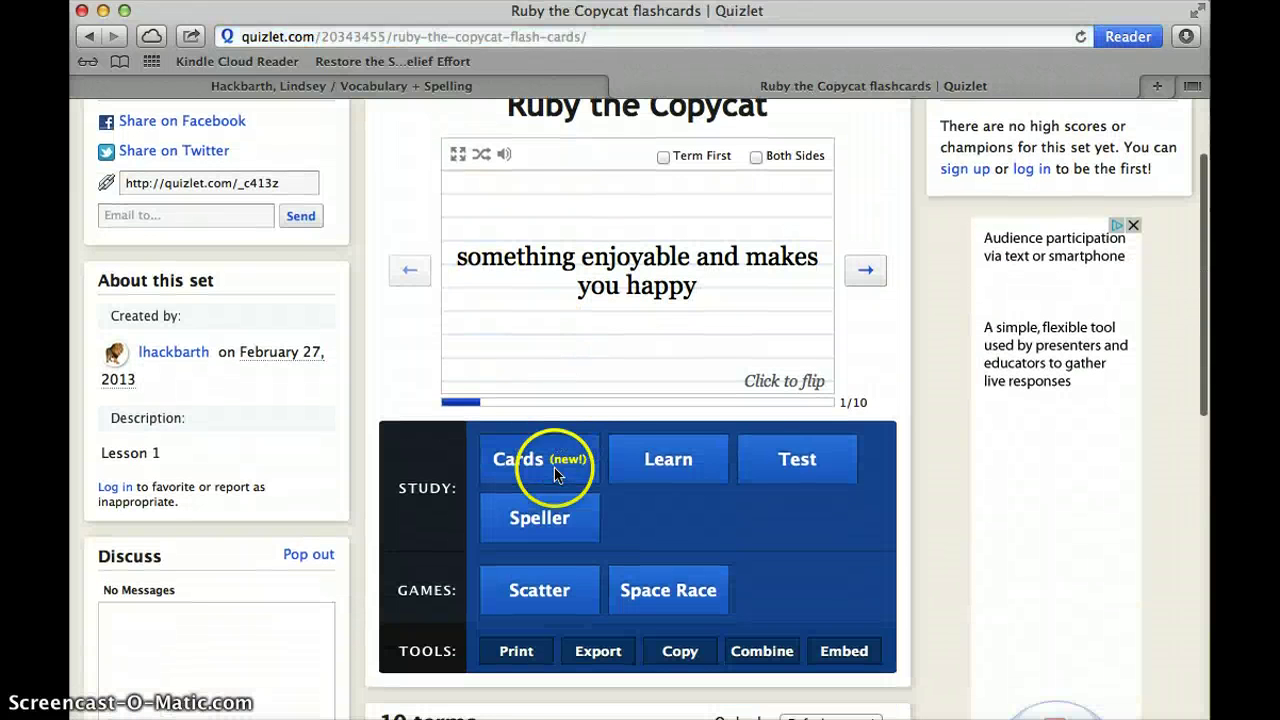
Preview the generated Test's written, multiple choice and true/false questions, then go back to the set.
{"action": "left_click", "coordinate": [790, 466]}
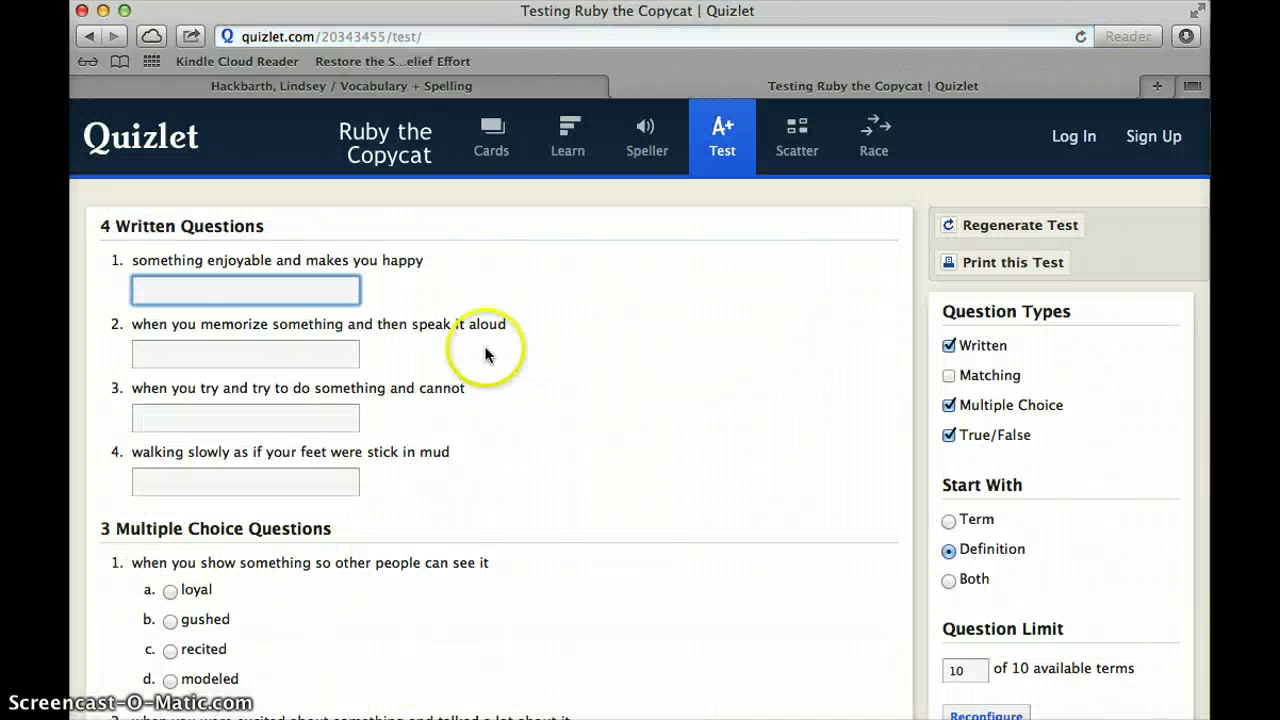
{"action": "scroll", "coordinate": [486, 354], "scroll_direction": "down", "scroll_amount": 2}
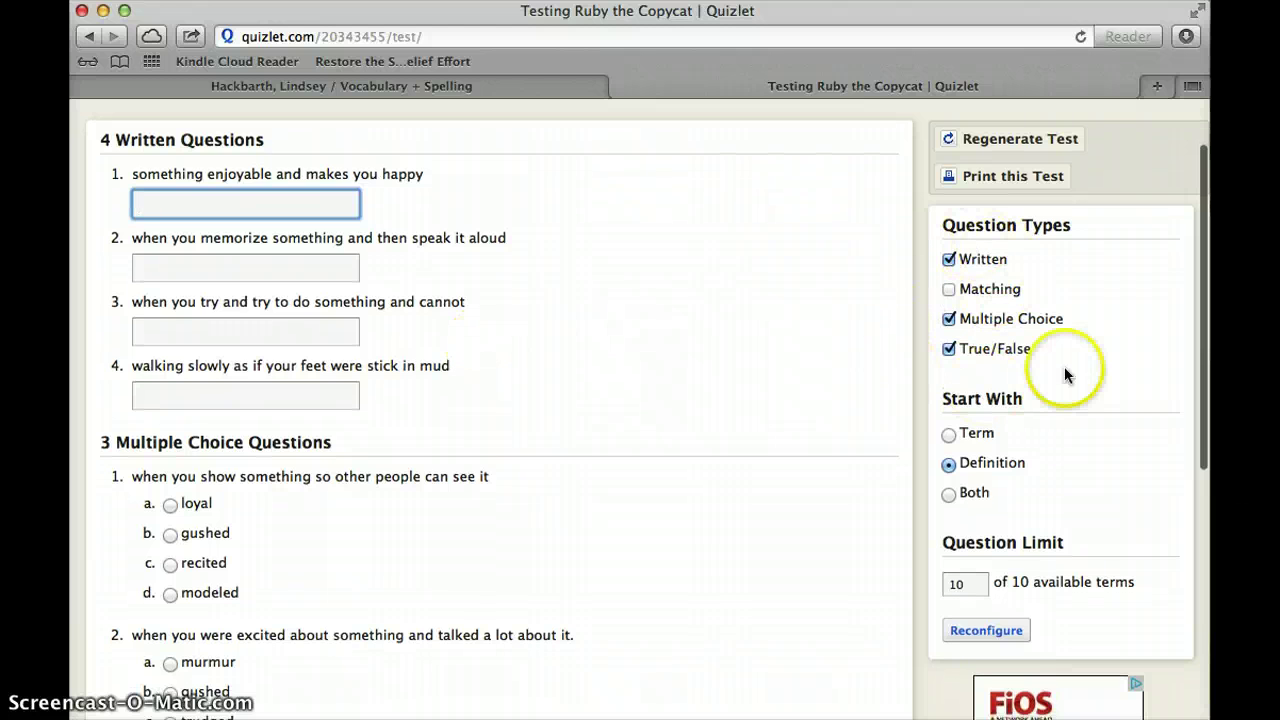
{"action": "left_click", "coordinate": [939, 411]}
{"action": "left_click", "coordinate": [920, 409]}
{"action": "left_click", "coordinate": [662, 246]}
{"action": "scroll", "coordinate": [661, 249], "scroll_direction": "down", "scroll_amount": 1}
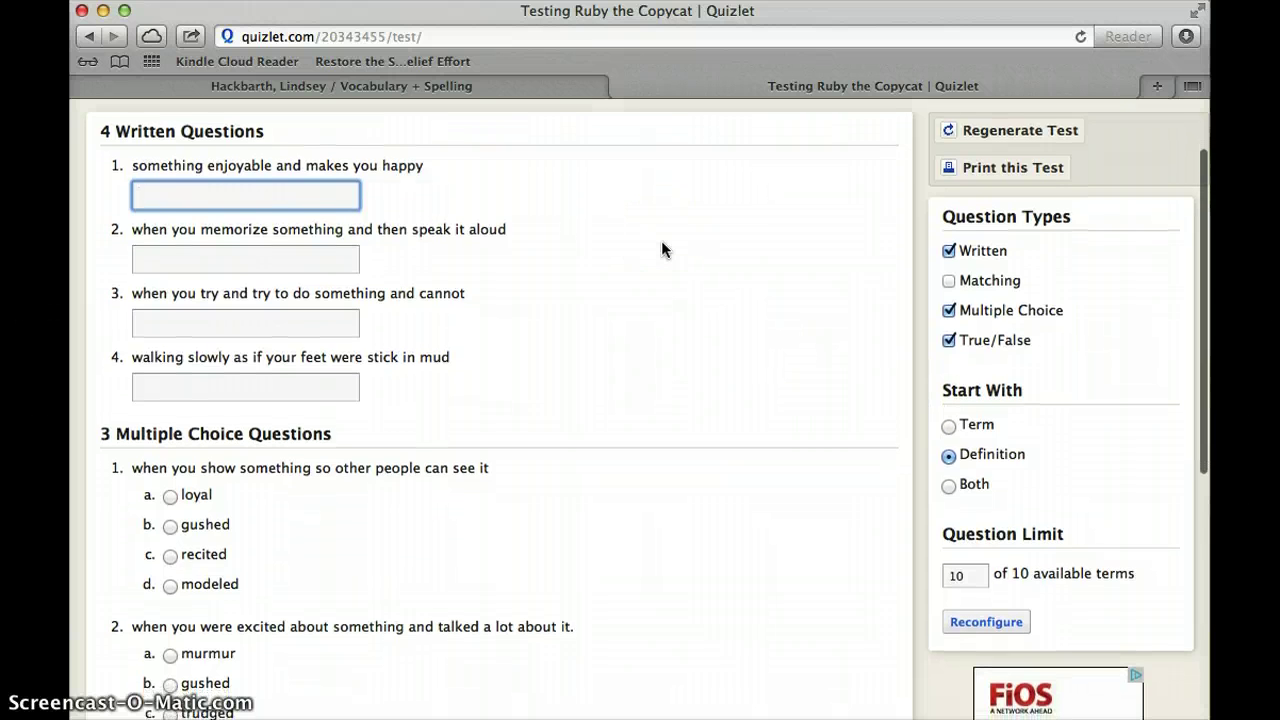
{"action": "scroll", "coordinate": [661, 249], "scroll_direction": "down", "scroll_amount": 5}
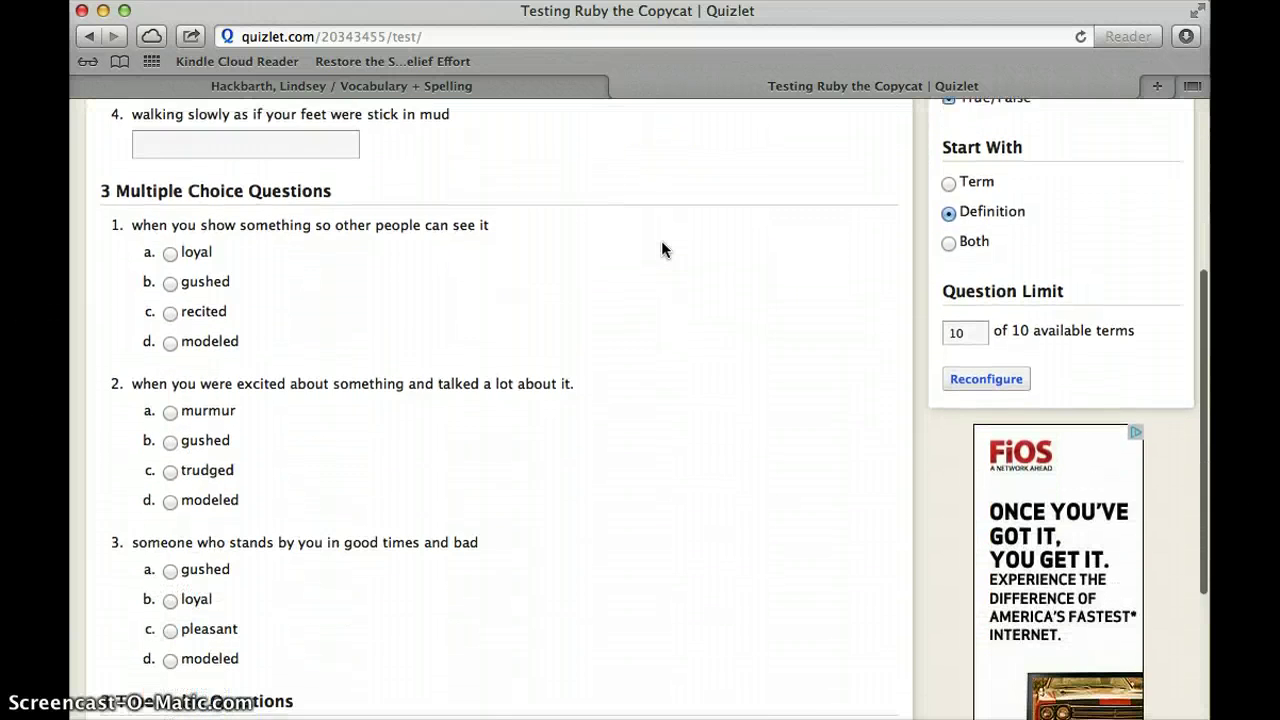
{"action": "scroll", "coordinate": [661, 249], "scroll_direction": "down", "scroll_amount": 3}
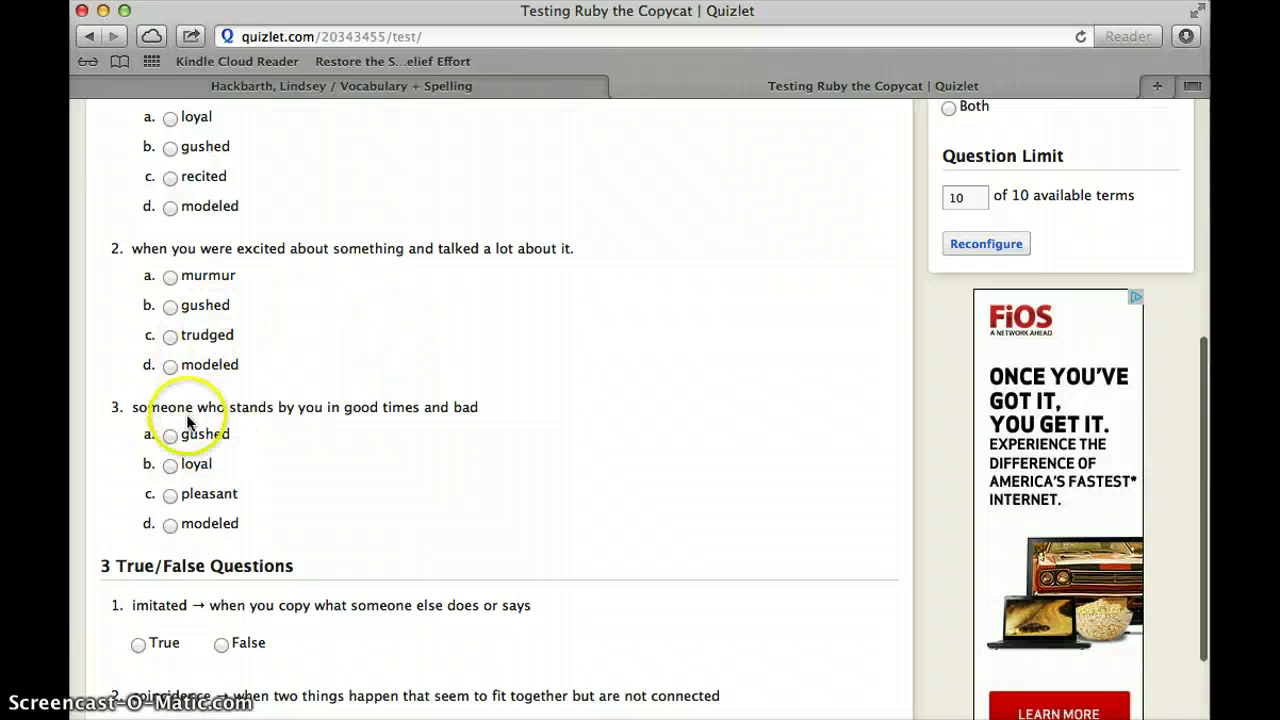
{"action": "scroll", "coordinate": [186, 420], "scroll_direction": "down", "scroll_amount": 3}
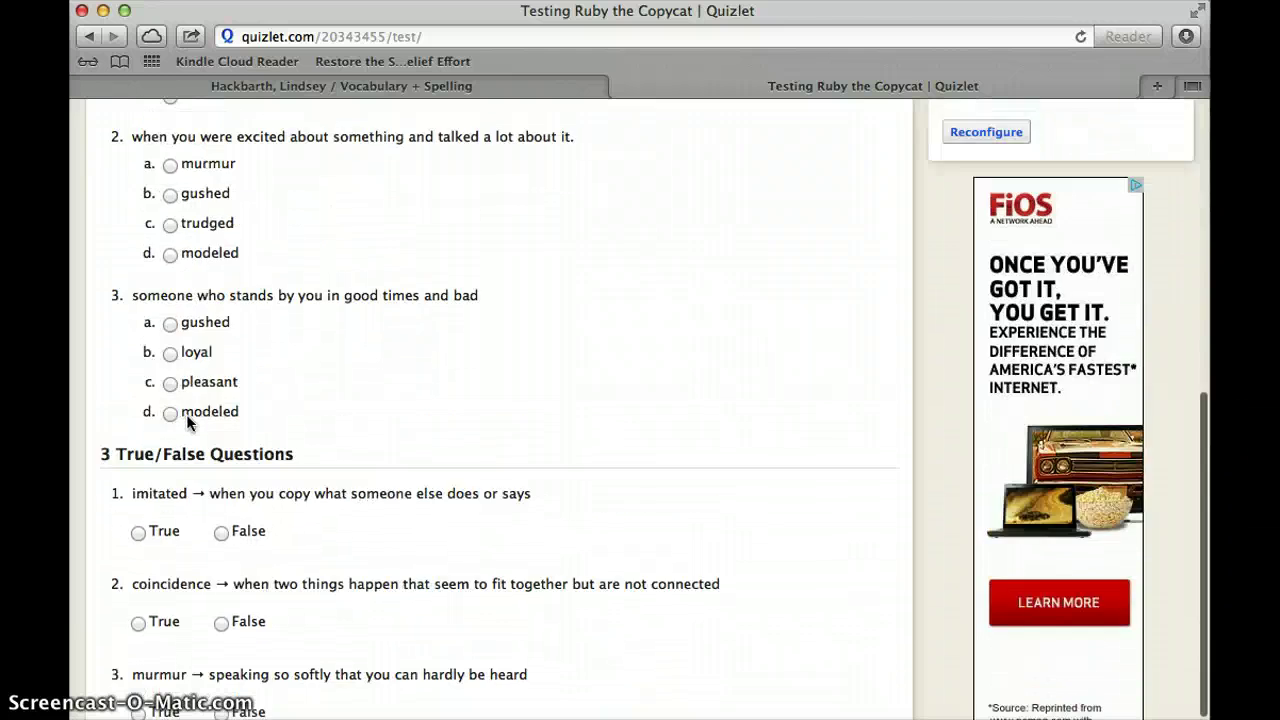
{"action": "key", "text": "Tab"}
{"action": "scroll", "coordinate": [186, 414], "scroll_direction": "up", "scroll_amount": 2}
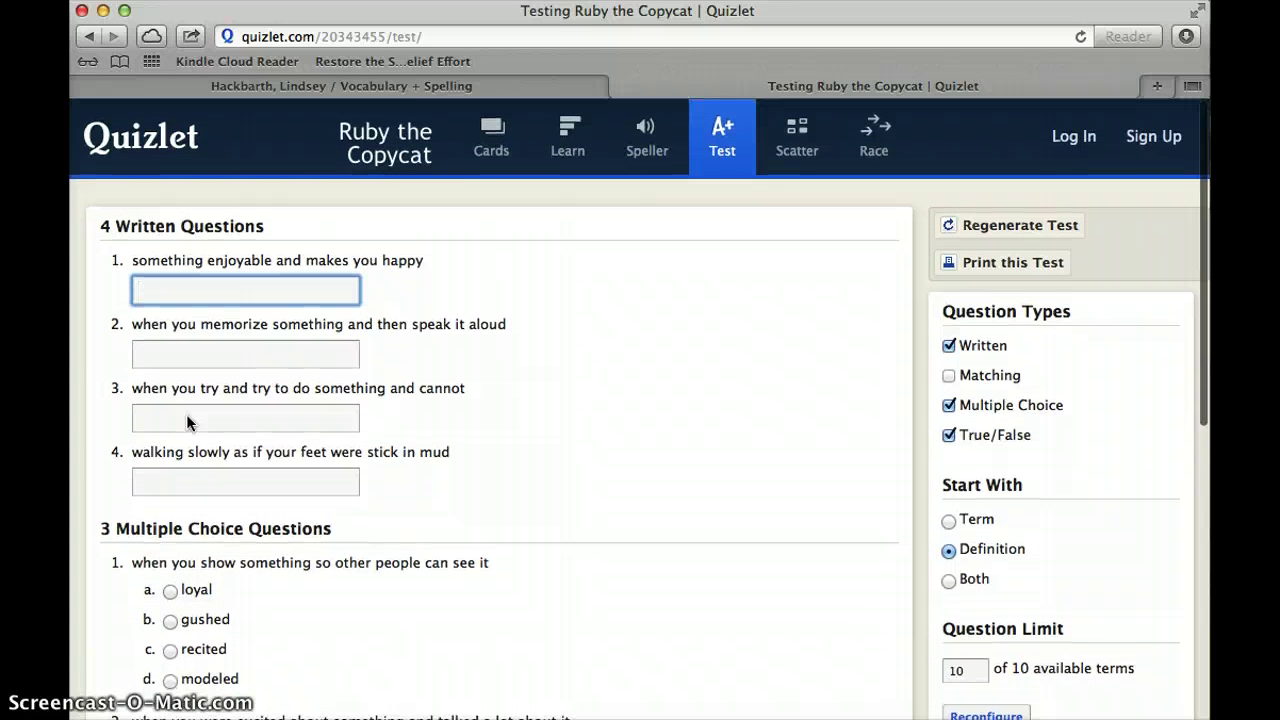
{"action": "left_click", "coordinate": [410, 152]}
Switch Term First on for the set page's flashcards, then turn it back off.
{"action": "left_click", "coordinate": [397, 214]}
{"action": "scroll", "coordinate": [400, 230], "scroll_direction": "down", "scroll_amount": 2}
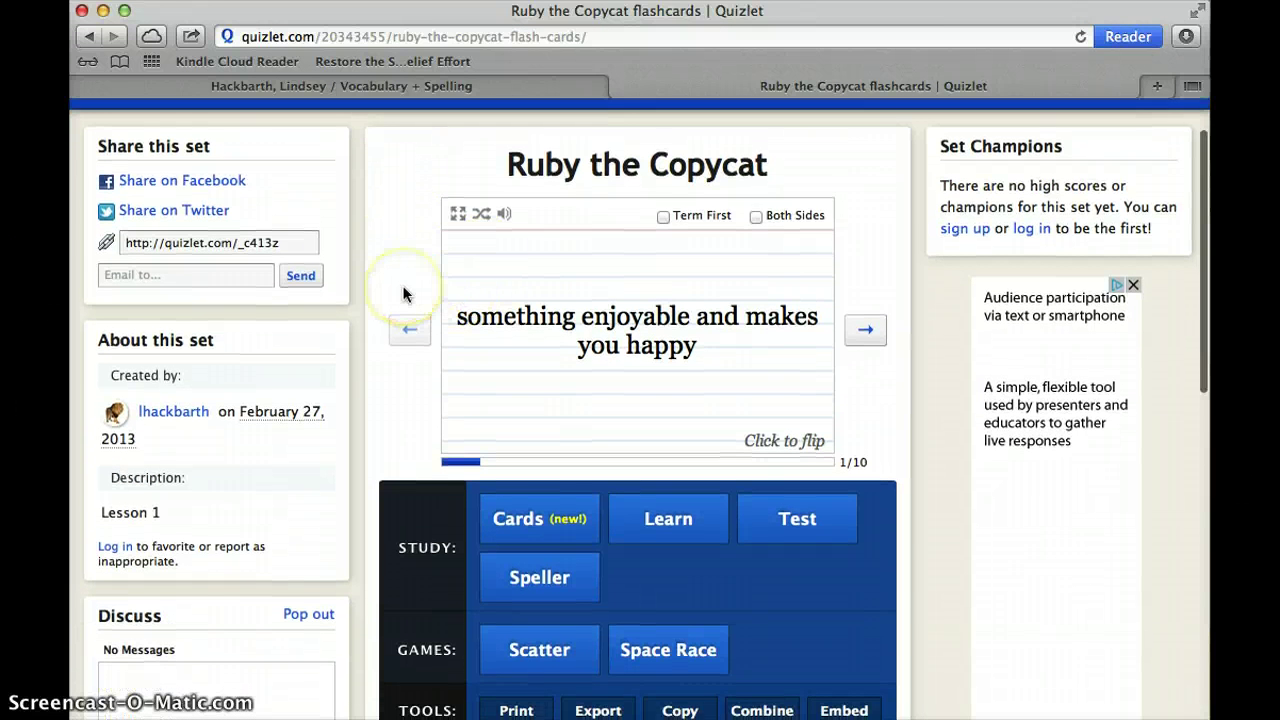
{"action": "scroll", "coordinate": [409, 292], "scroll_direction": "down", "scroll_amount": 5}
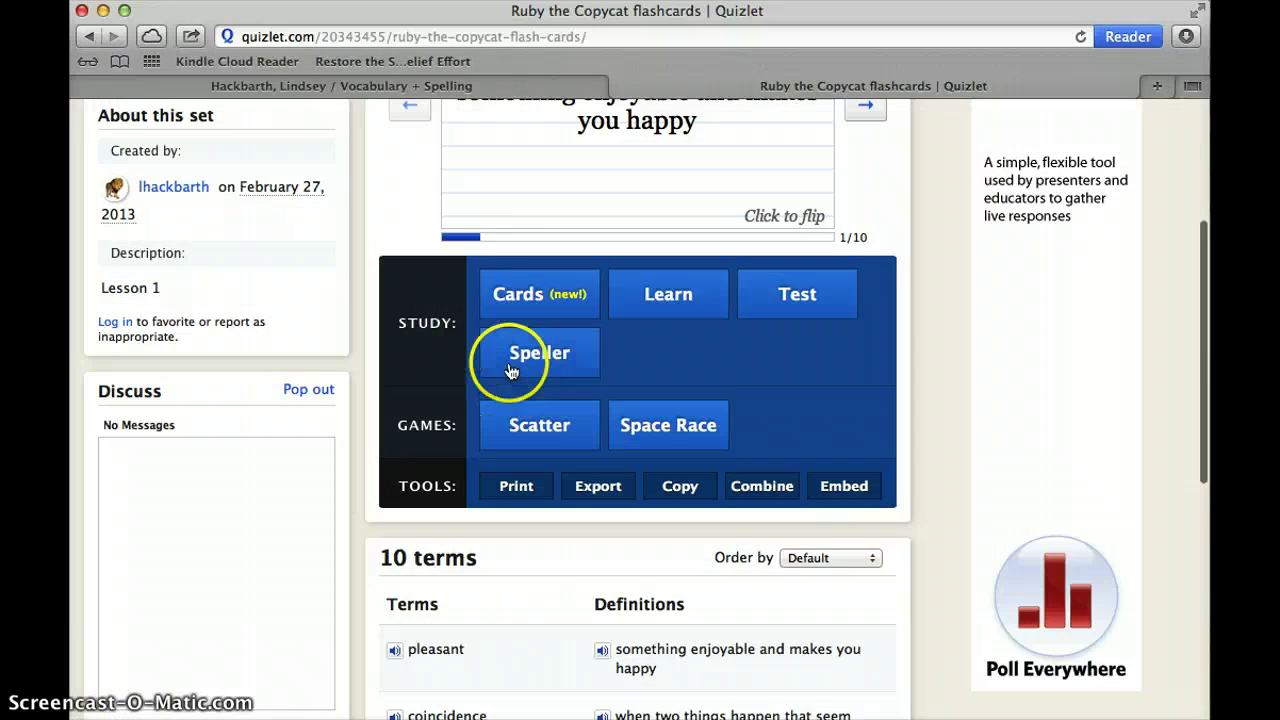
{"action": "scroll", "coordinate": [523, 271], "scroll_direction": "up", "scroll_amount": 5}
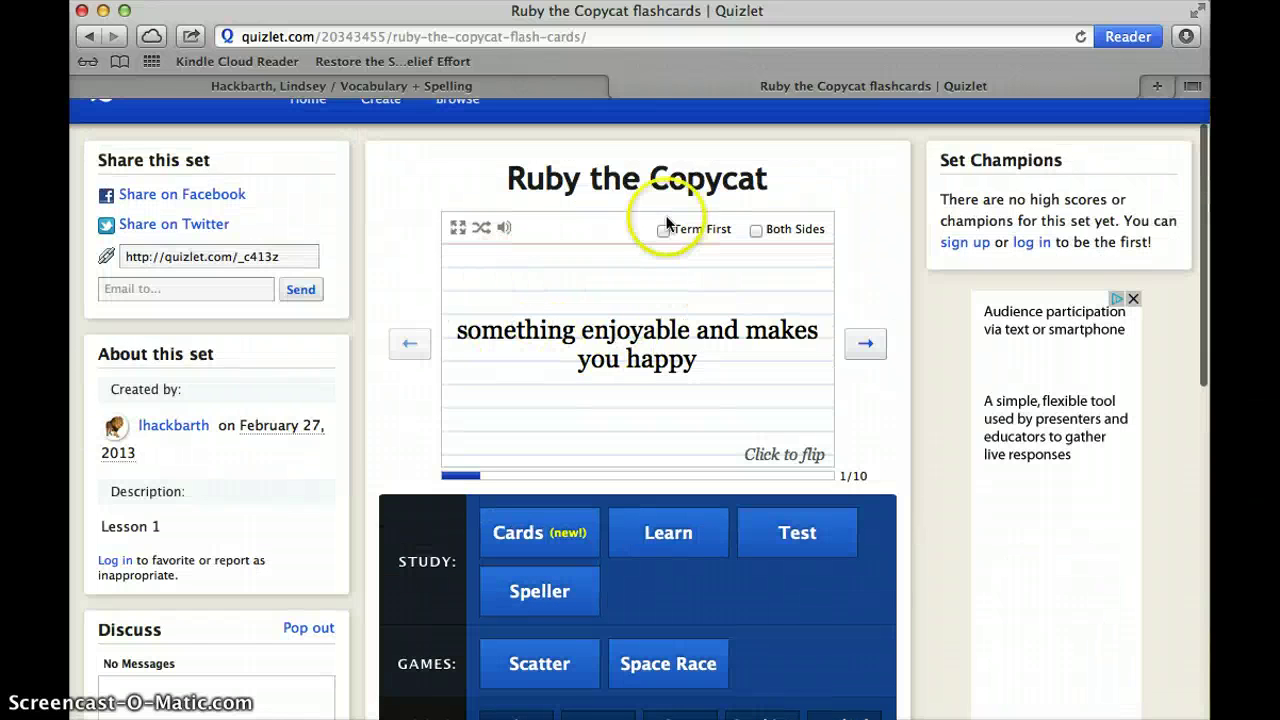
{"action": "left_click", "coordinate": [663, 231]}
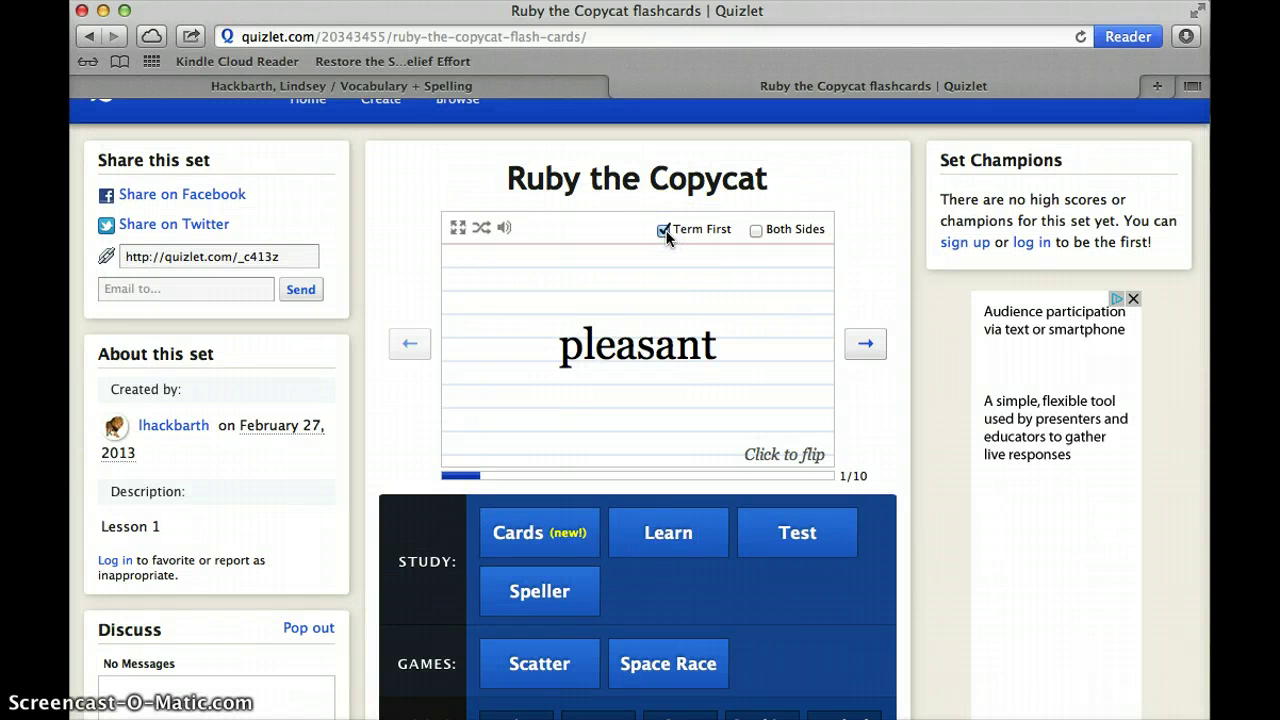
{"action": "left_click", "coordinate": [663, 231]}
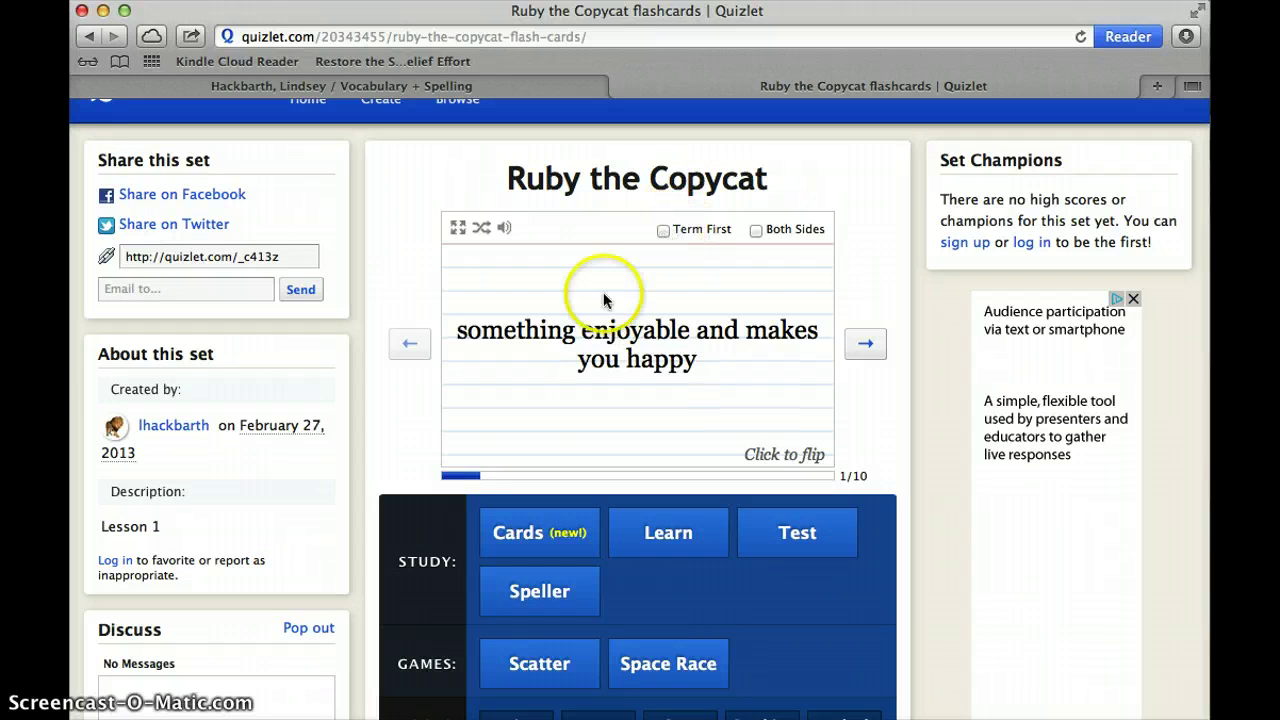
Turn on flashcard audio, flip the card, and expand it to full width.
{"action": "left_click", "coordinate": [502, 231]}
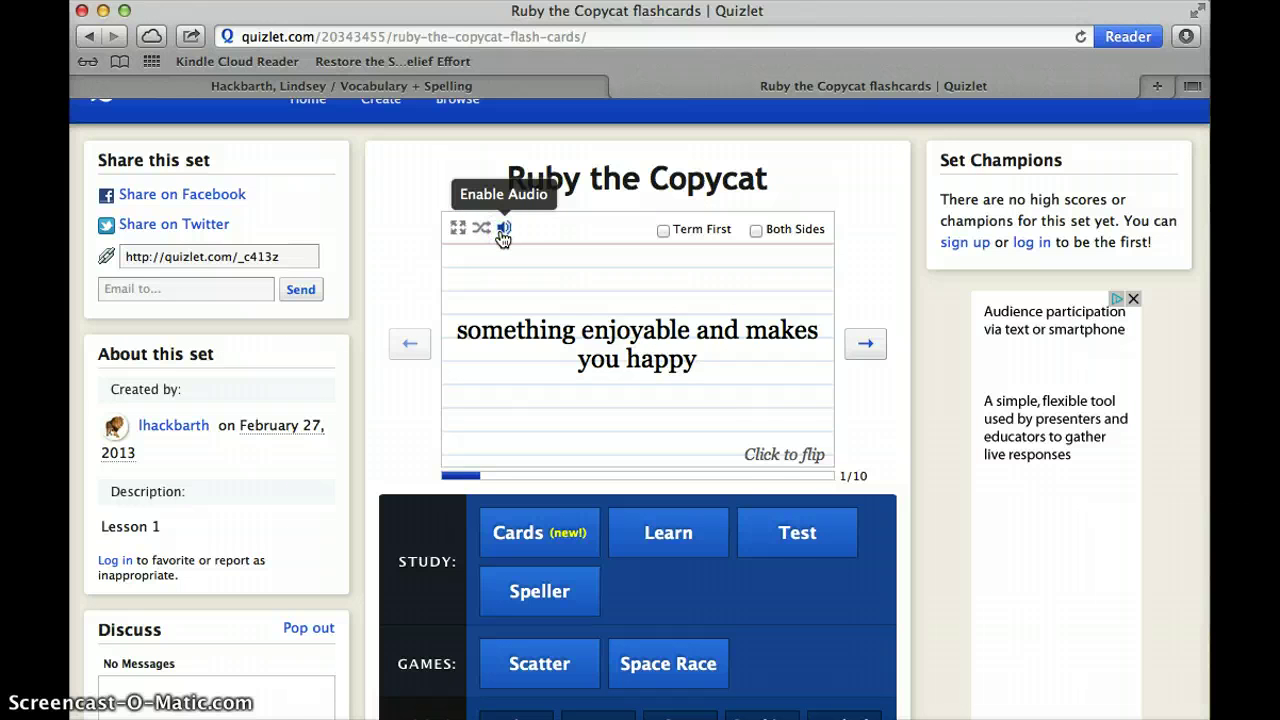
{"action": "left_click", "coordinate": [763, 432]}
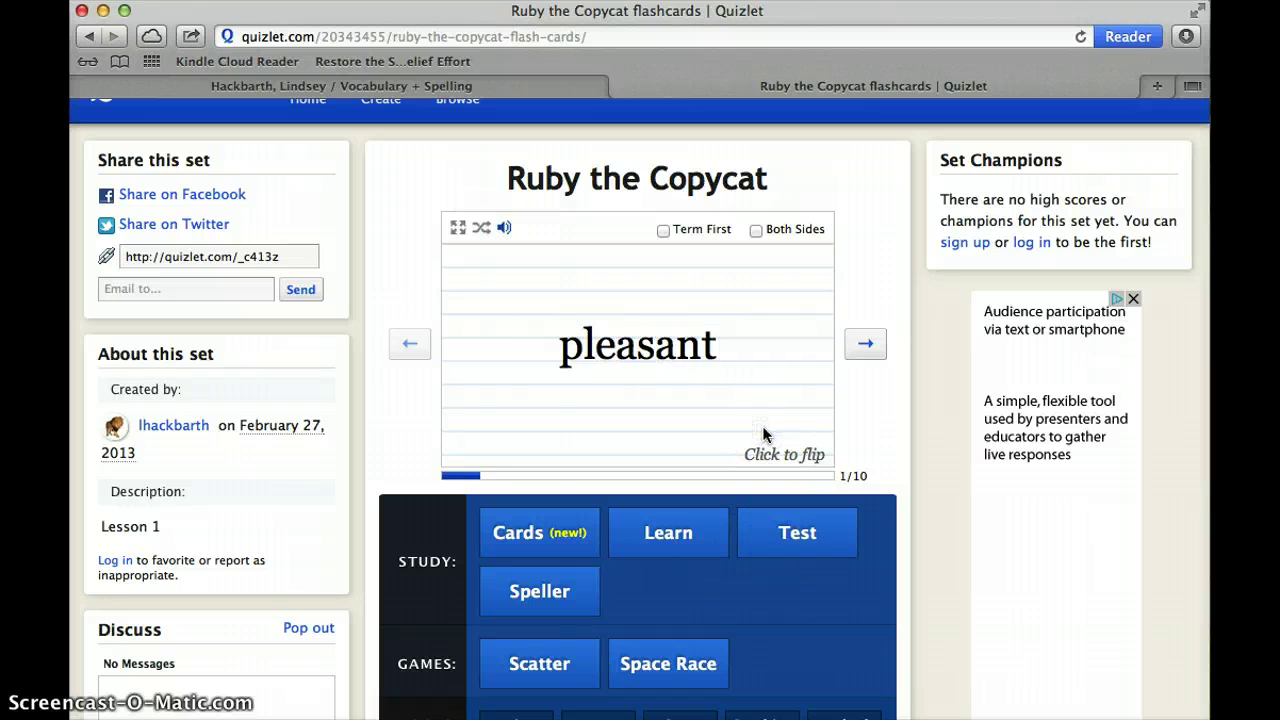
{"action": "left_click", "coordinate": [451, 226]}
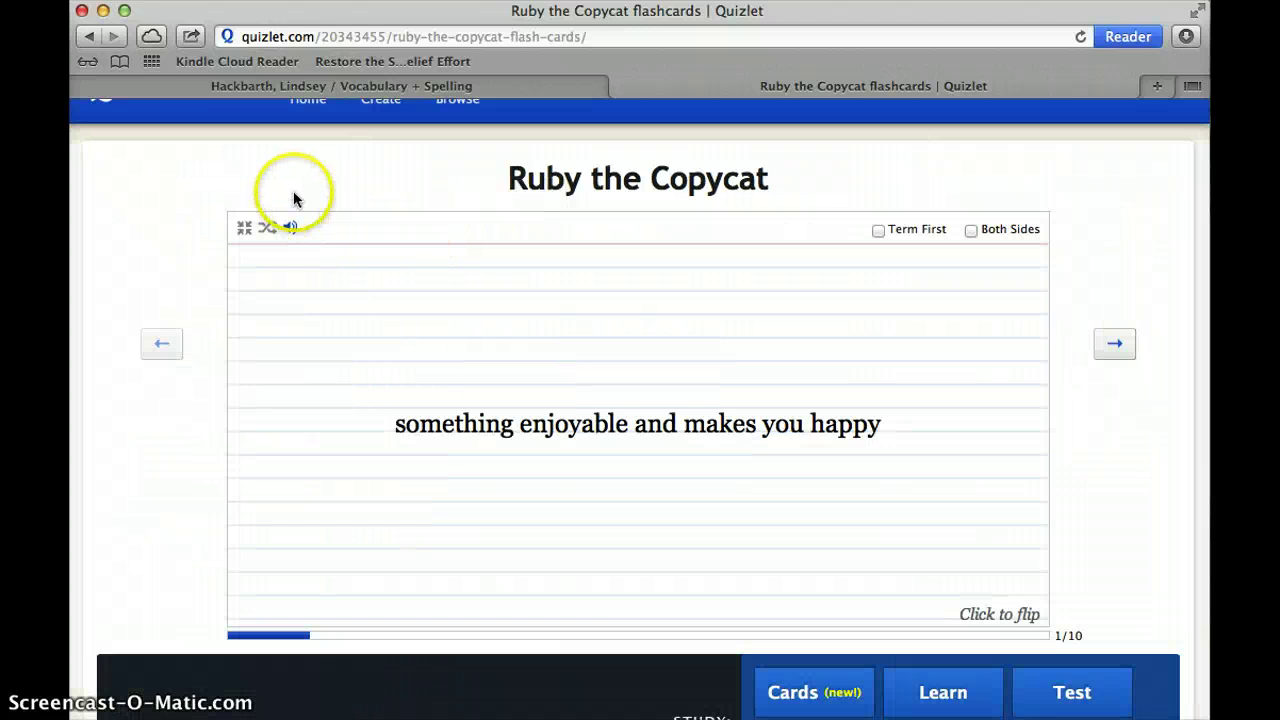
Shuffle the term order, then launch the Scatter game from the Games row.
{"action": "left_click", "coordinate": [267, 228]}
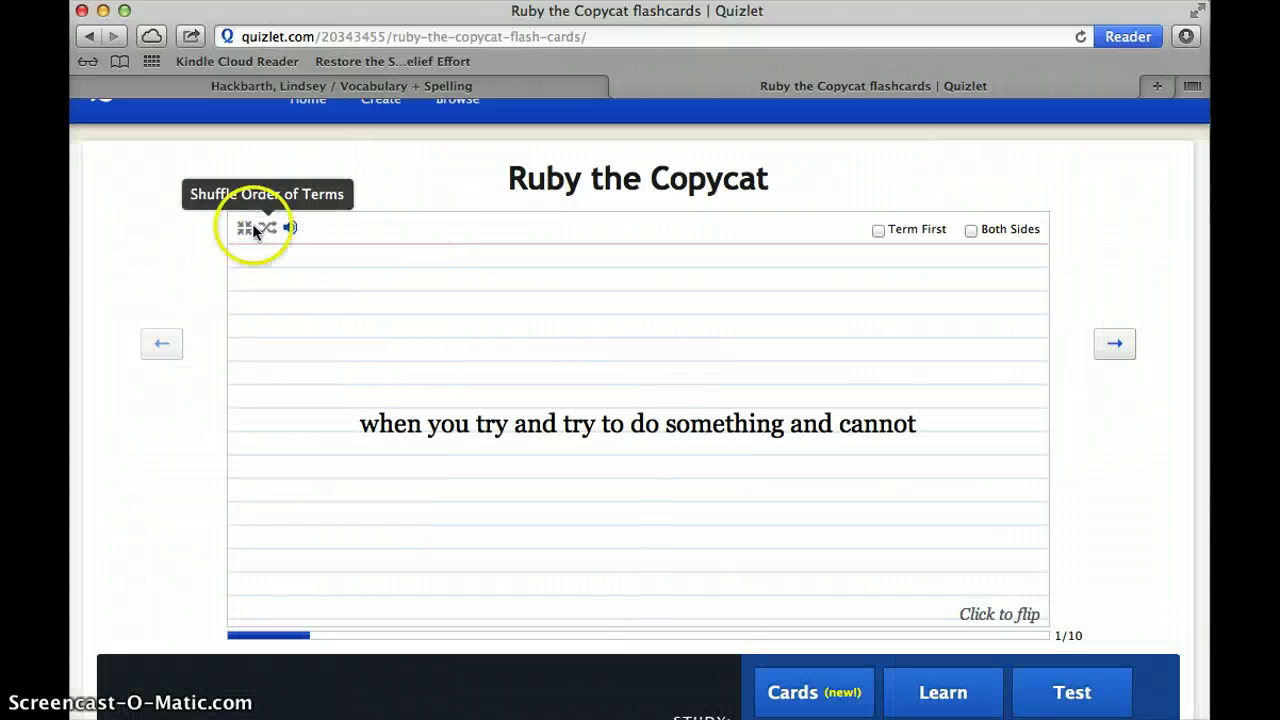
{"action": "scroll", "coordinate": [447, 193], "scroll_direction": "down", "scroll_amount": 2}
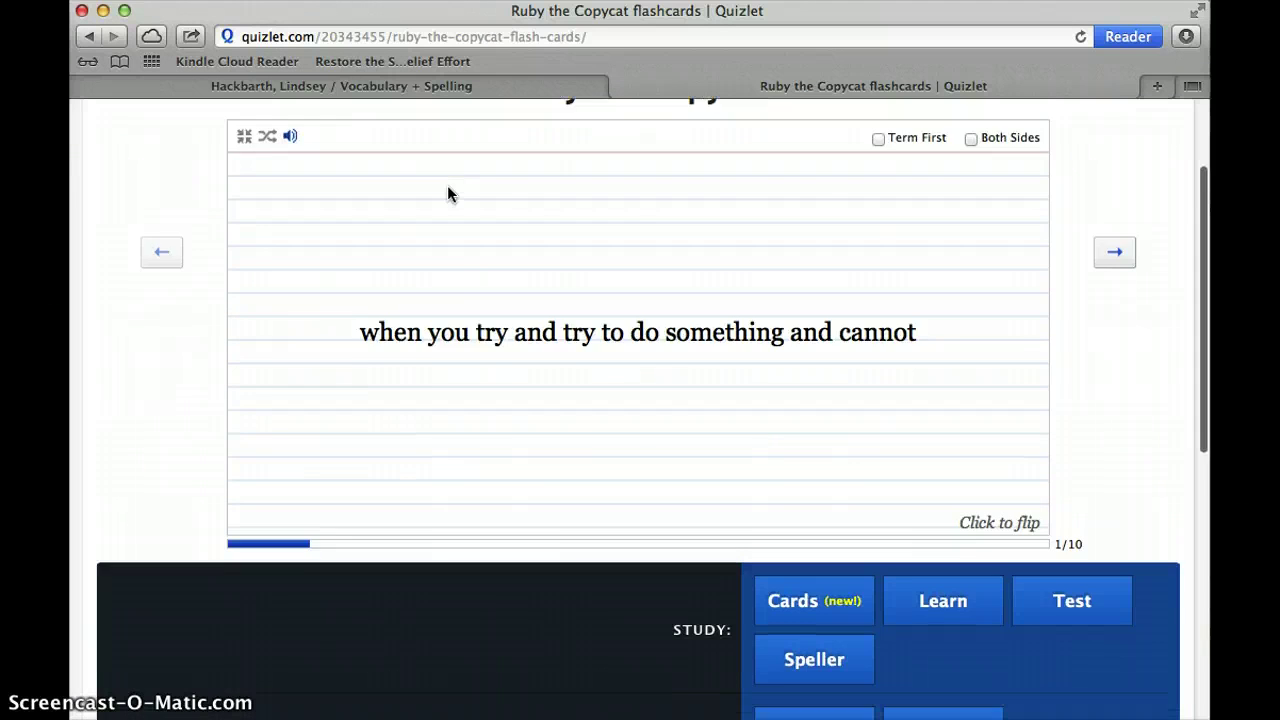
{"action": "scroll", "coordinate": [447, 193], "scroll_direction": "down", "scroll_amount": 2}
{"action": "scroll", "coordinate": [447, 193], "scroll_direction": "up", "scroll_amount": 2}
{"action": "scroll", "coordinate": [447, 193], "scroll_direction": "down", "scroll_amount": 3}
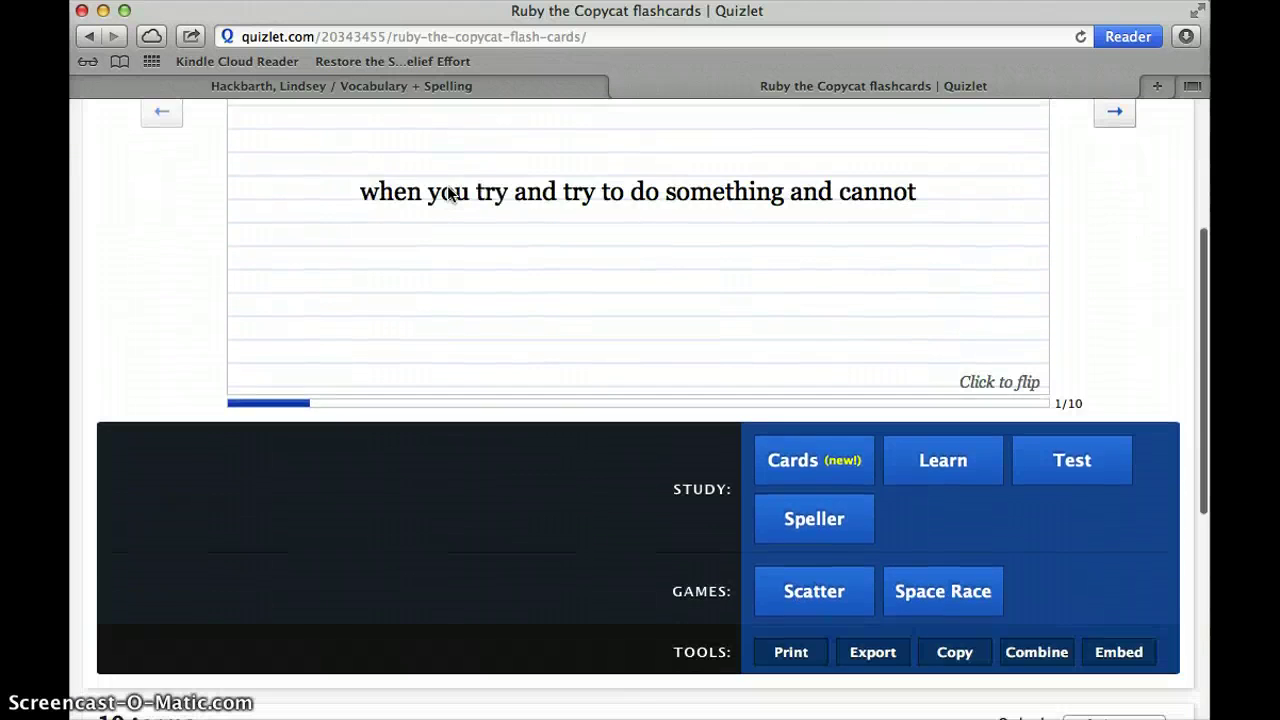
{"action": "scroll", "coordinate": [447, 193], "scroll_direction": "up", "scroll_amount": 5}
{"action": "scroll", "coordinate": [447, 193], "scroll_direction": "down", "scroll_amount": 3}
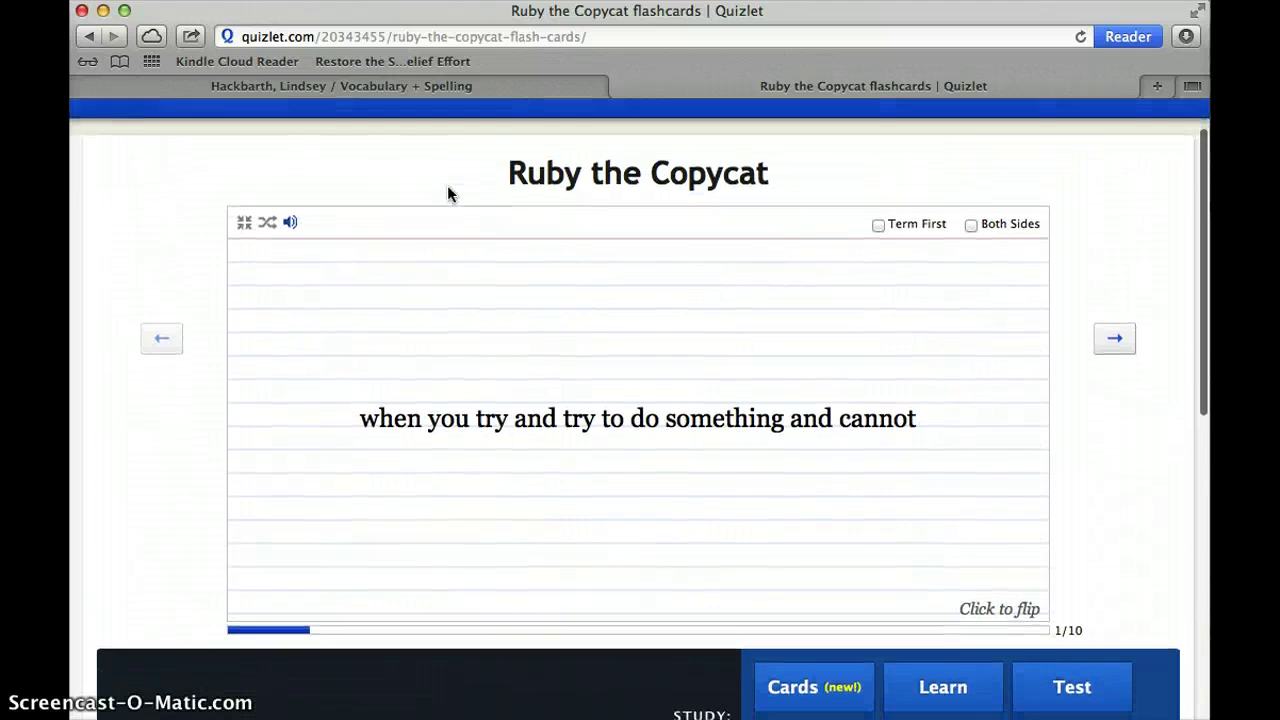
{"action": "scroll", "coordinate": [614, 366], "scroll_direction": "down", "scroll_amount": 5}
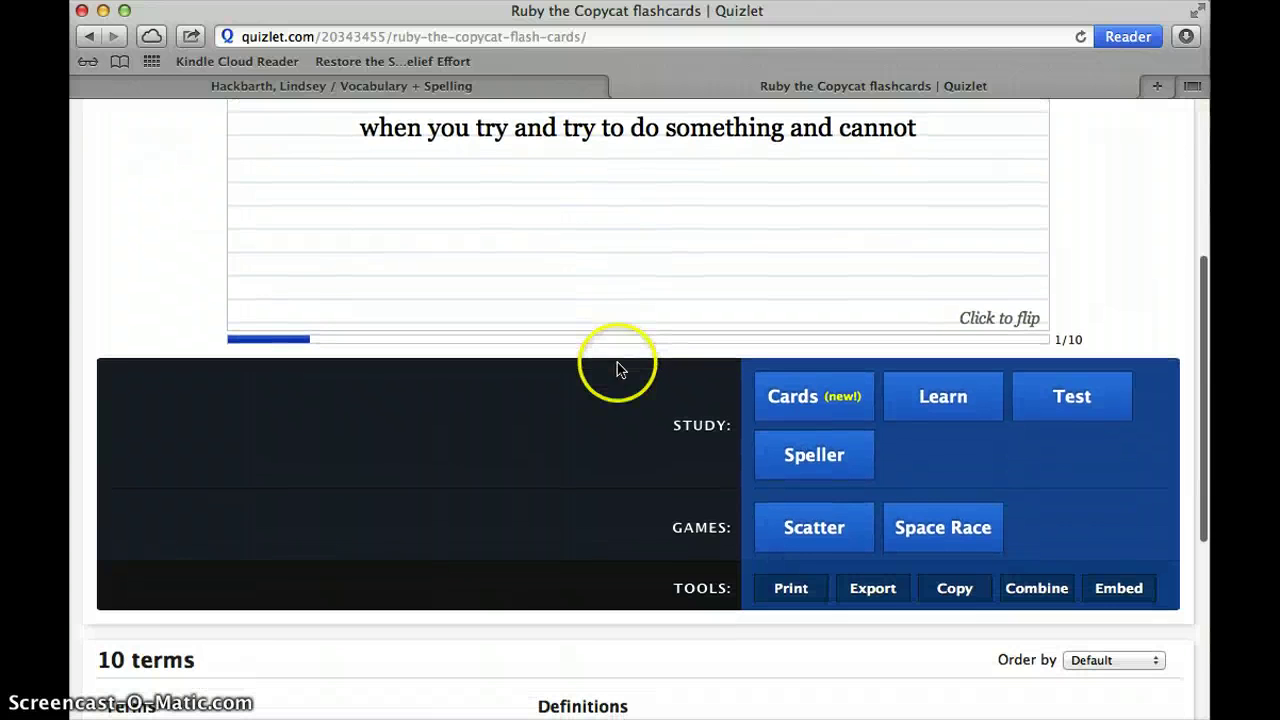
{"action": "left_click", "coordinate": [810, 530]}
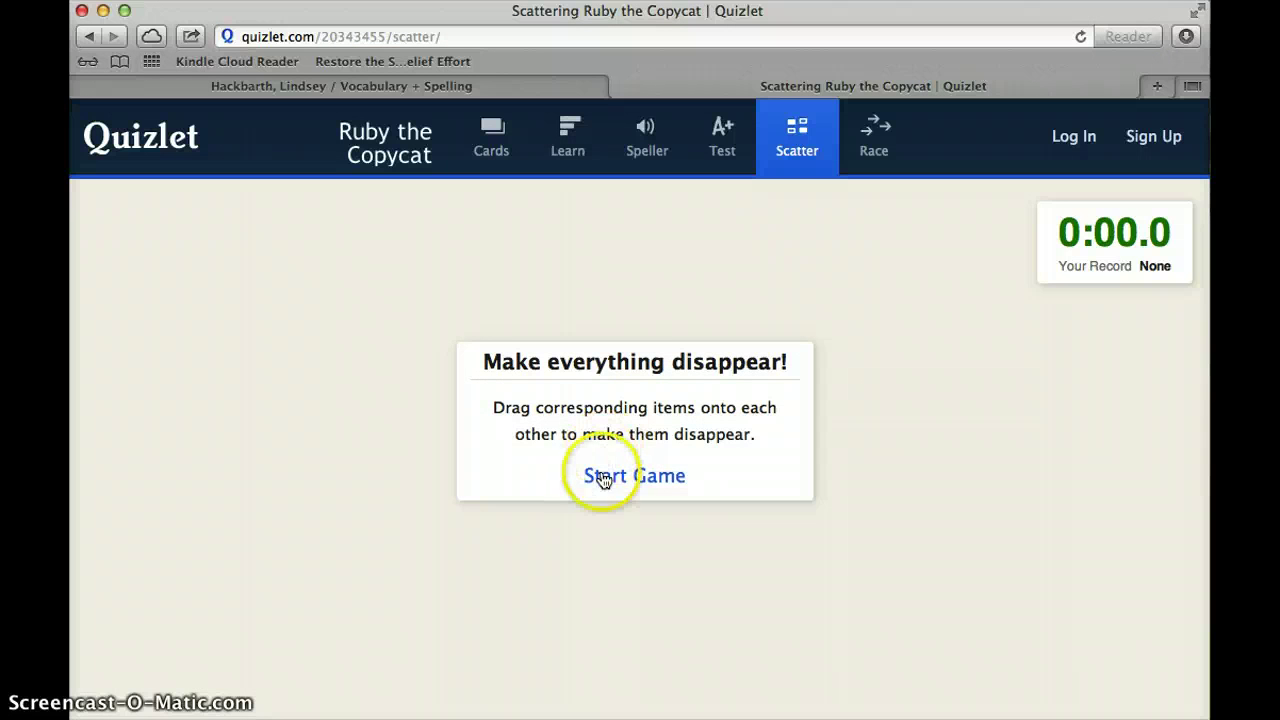
Play a Scatter round matching 'gushed' with its definition, then switch to Space Race.
{"action": "left_click", "coordinate": [604, 480]}
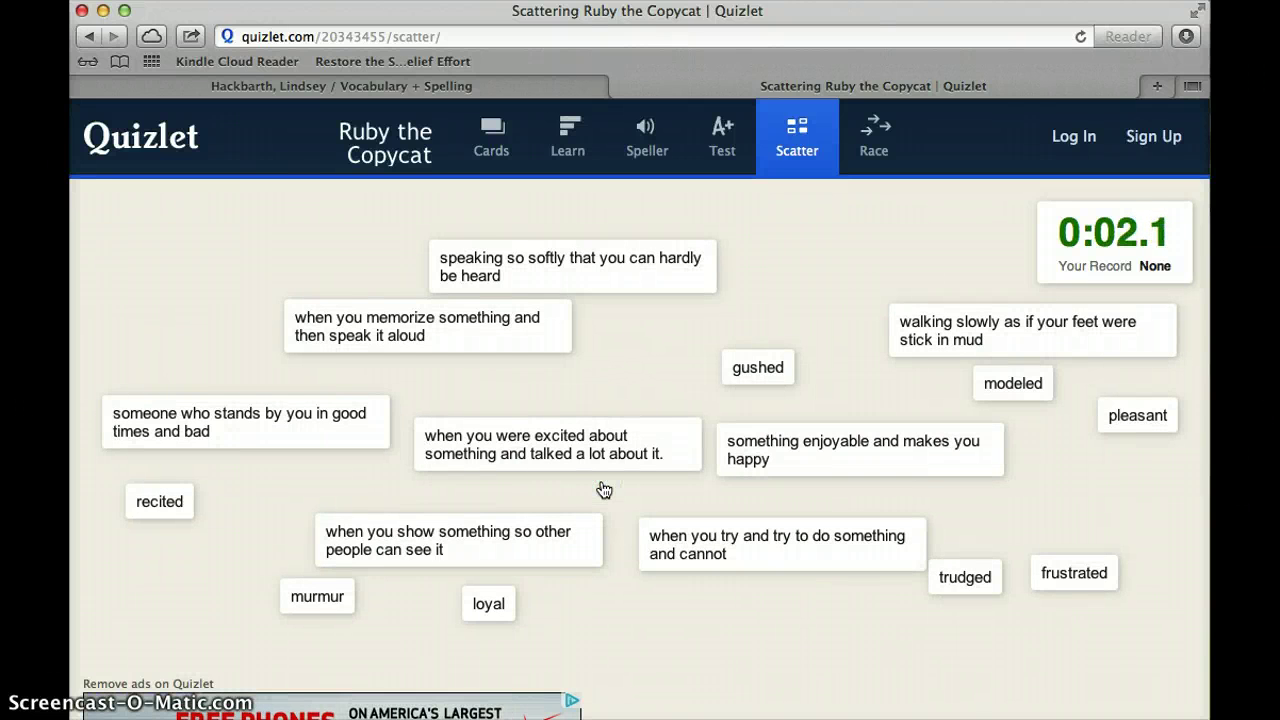
{"action": "left_click", "coordinate": [757, 423]}
{"action": "left_click_drag", "start_coordinate": [561, 456], "coordinate": [752, 380]}
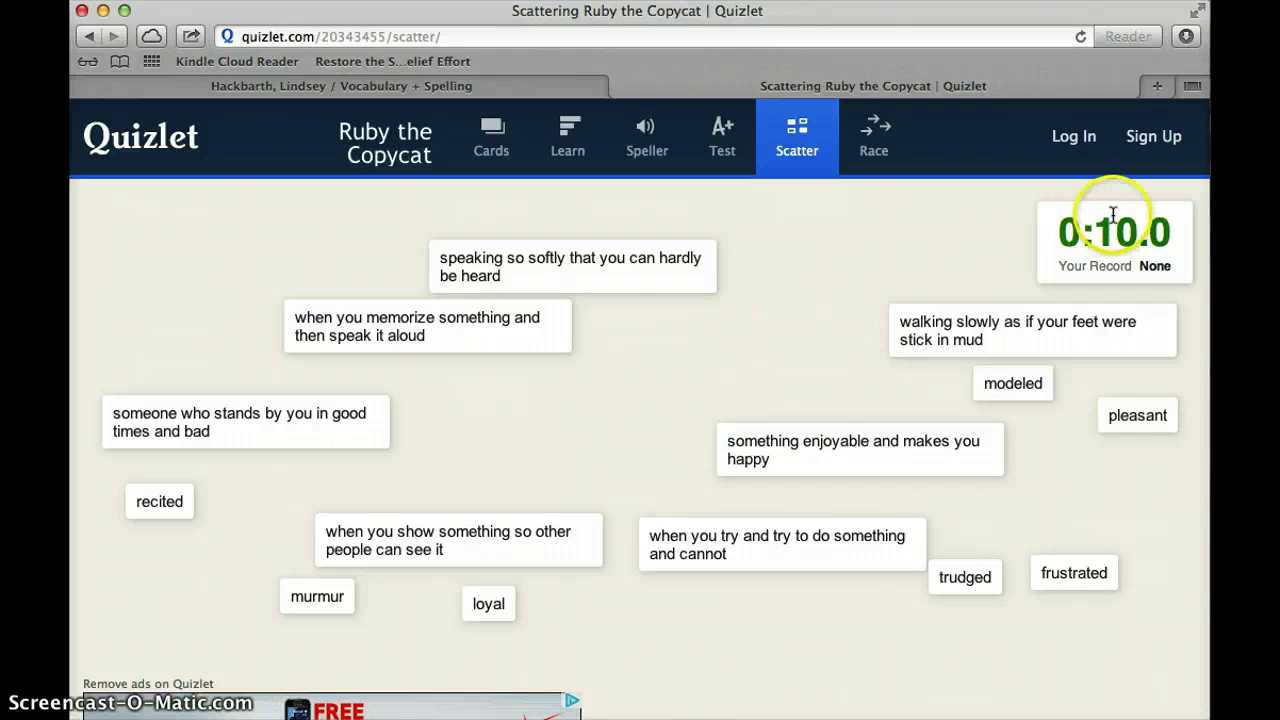
{"action": "left_click_drag", "start_coordinate": [1049, 380], "coordinate": [1050, 380]}
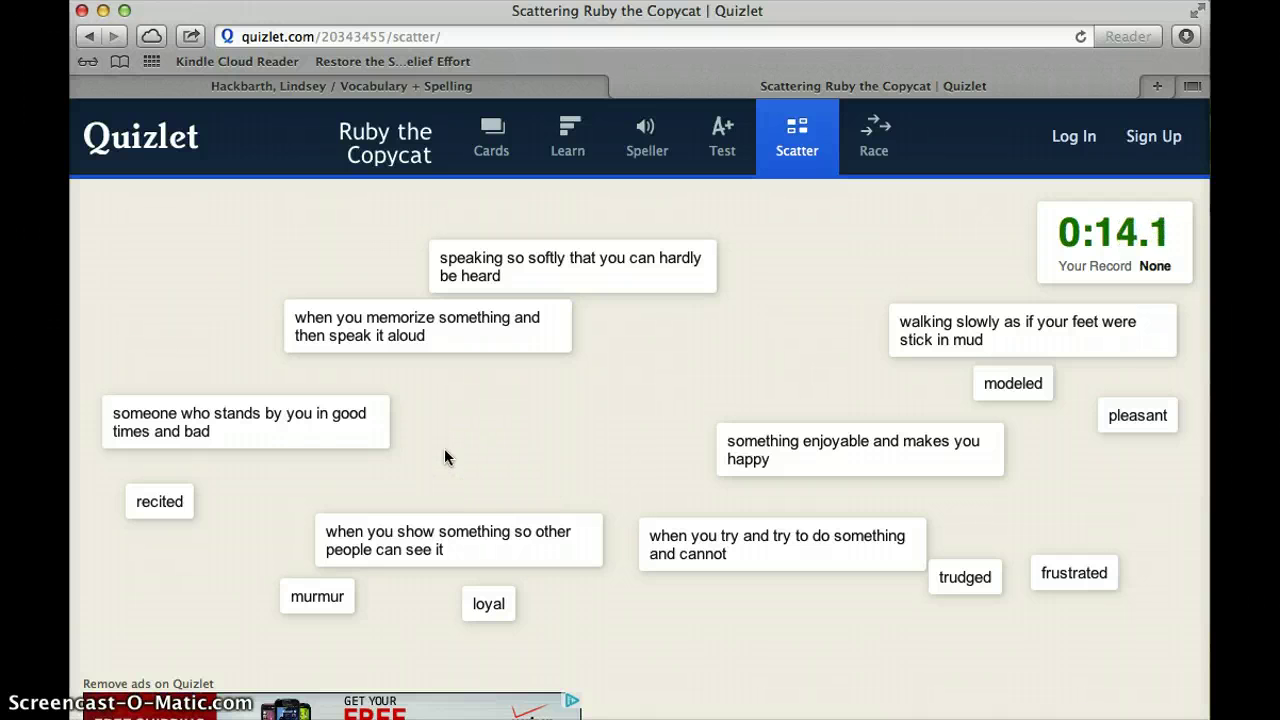
{"action": "left_click", "coordinate": [340, 446]}
{"action": "left_click", "coordinate": [578, 456]}
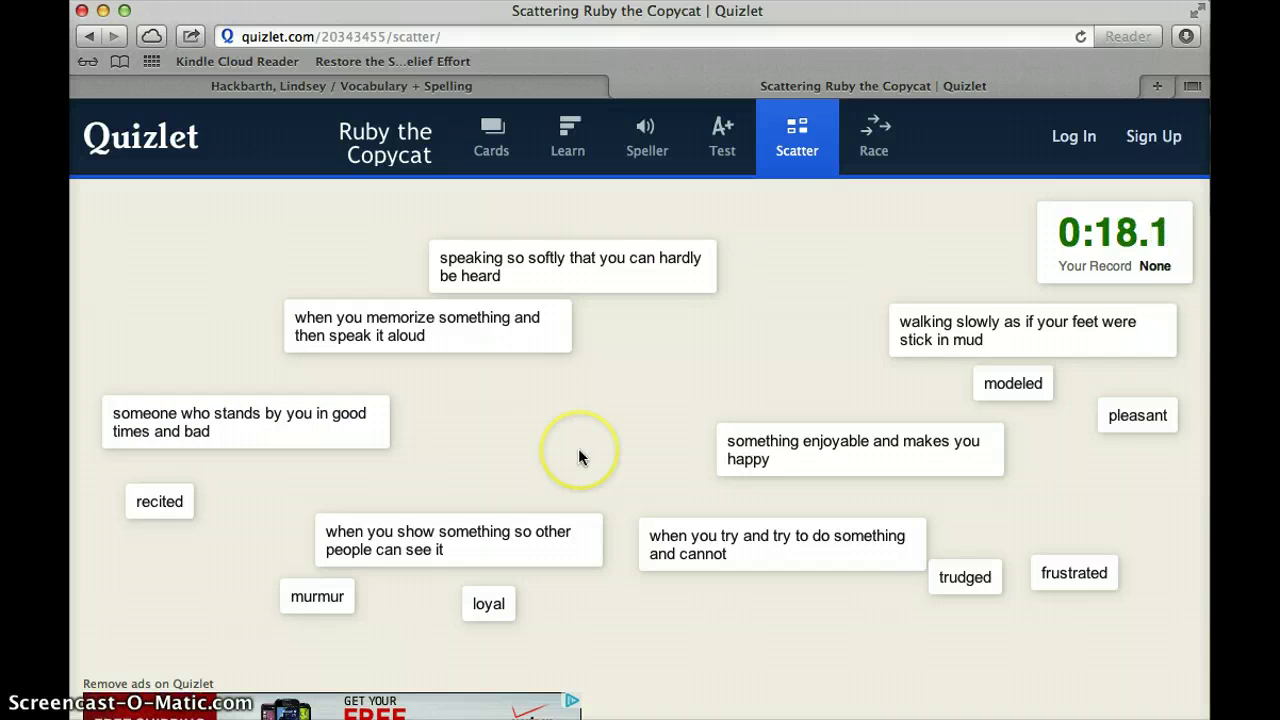
{"action": "left_click", "coordinate": [875, 147]}
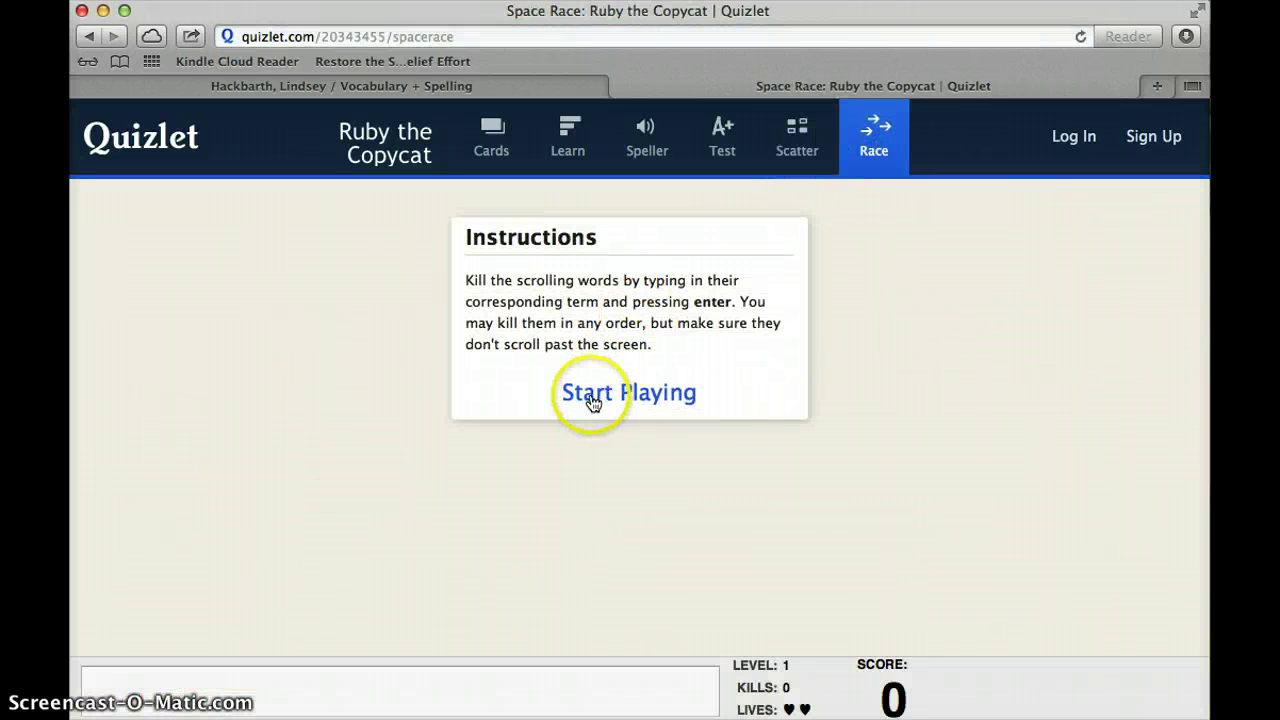
Start a Space Race round, then return to the Ruby the Copycat flashcards page.
{"action": "left_click", "coordinate": [593, 400]}
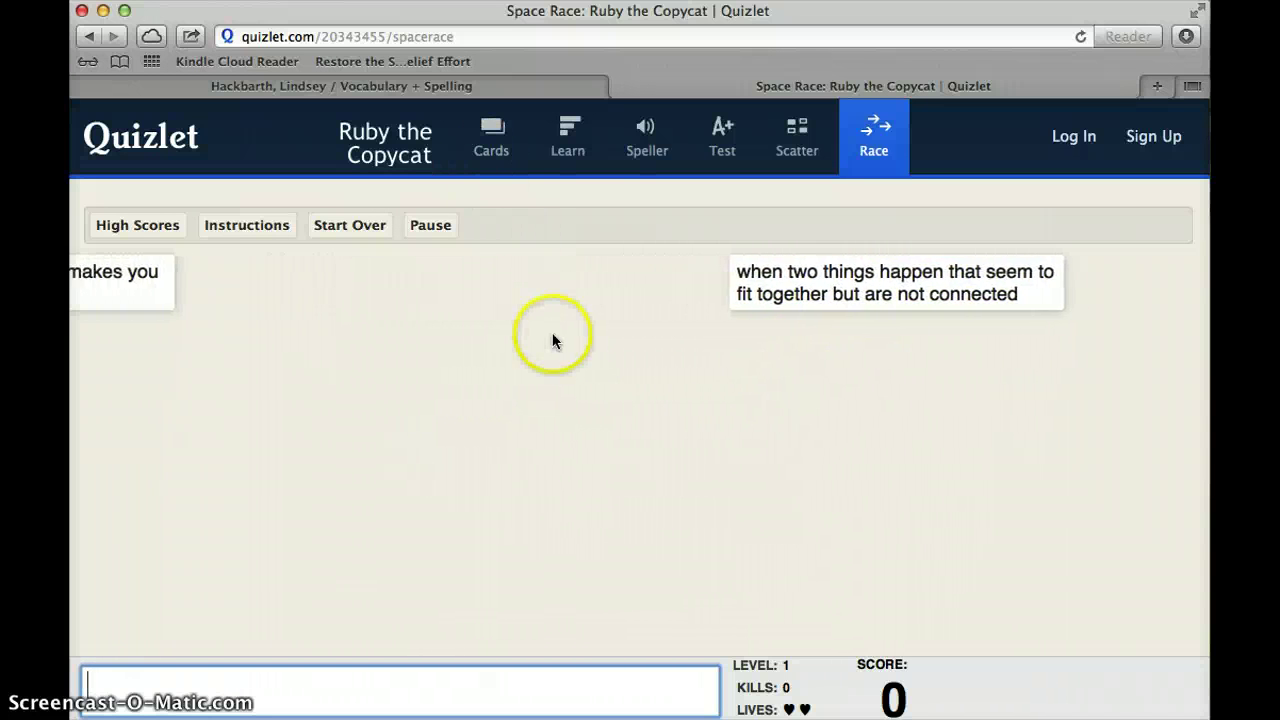
{"action": "left_click", "coordinate": [409, 166]}
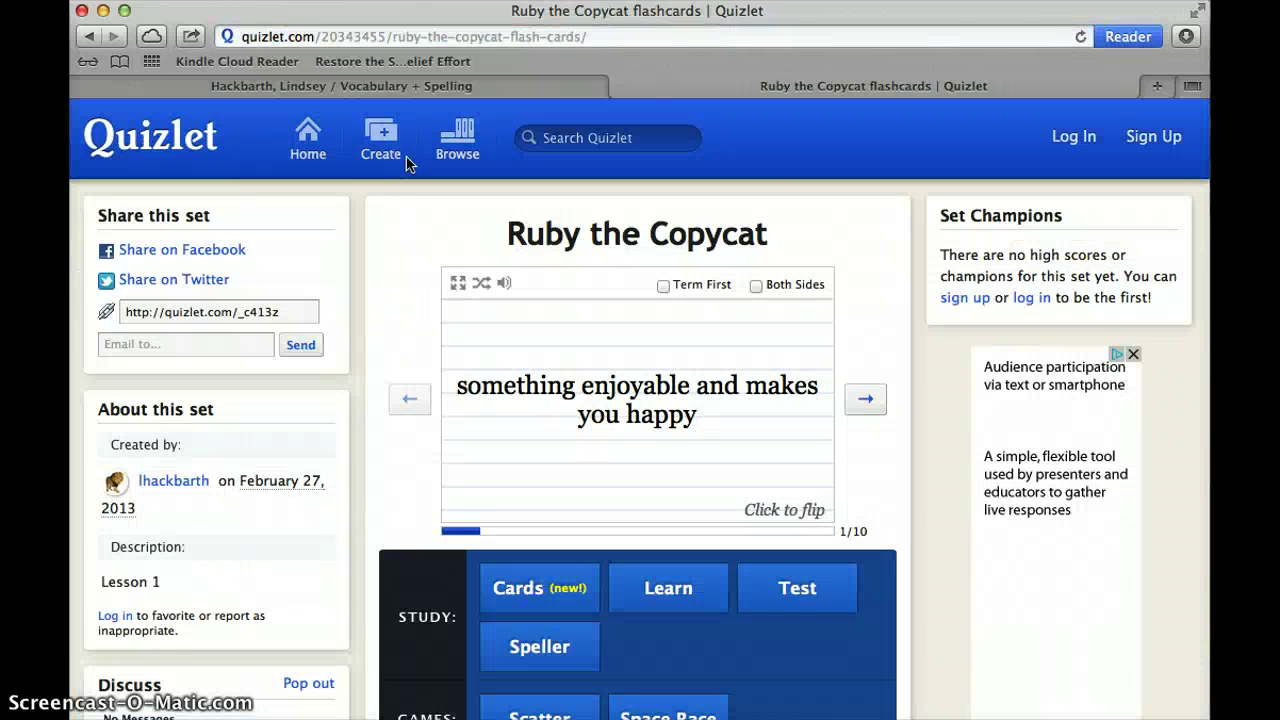
{"action": "scroll", "coordinate": [391, 331], "scroll_direction": "down", "scroll_amount": 5}
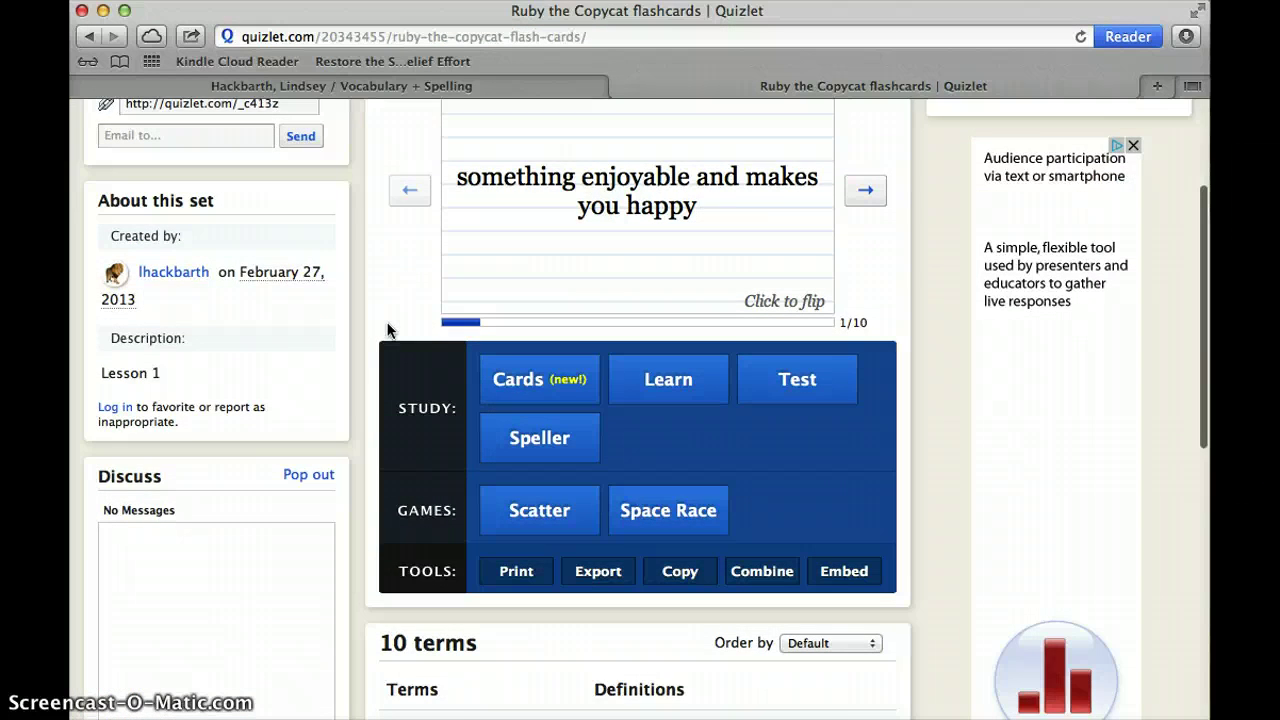
{"action": "scroll", "coordinate": [390, 331], "scroll_direction": "down", "scroll_amount": 1}
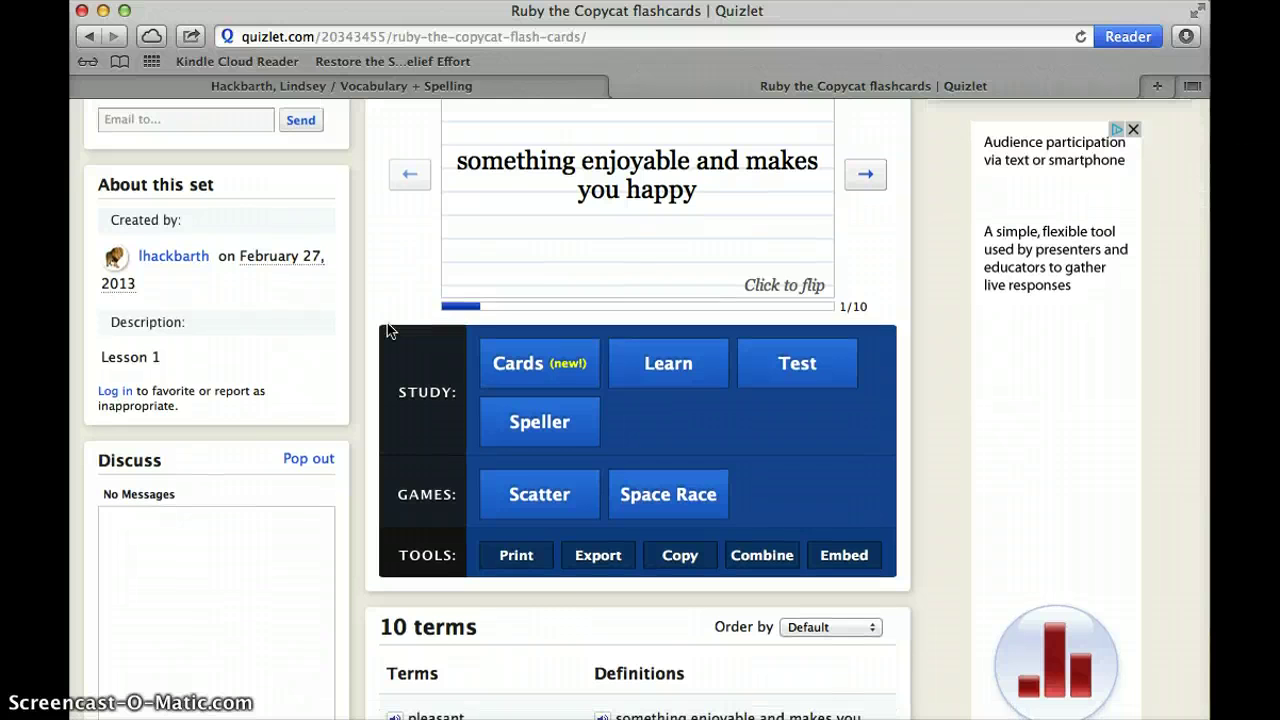
{"action": "scroll", "coordinate": [390, 331], "scroll_direction": "up", "scroll_amount": 5}
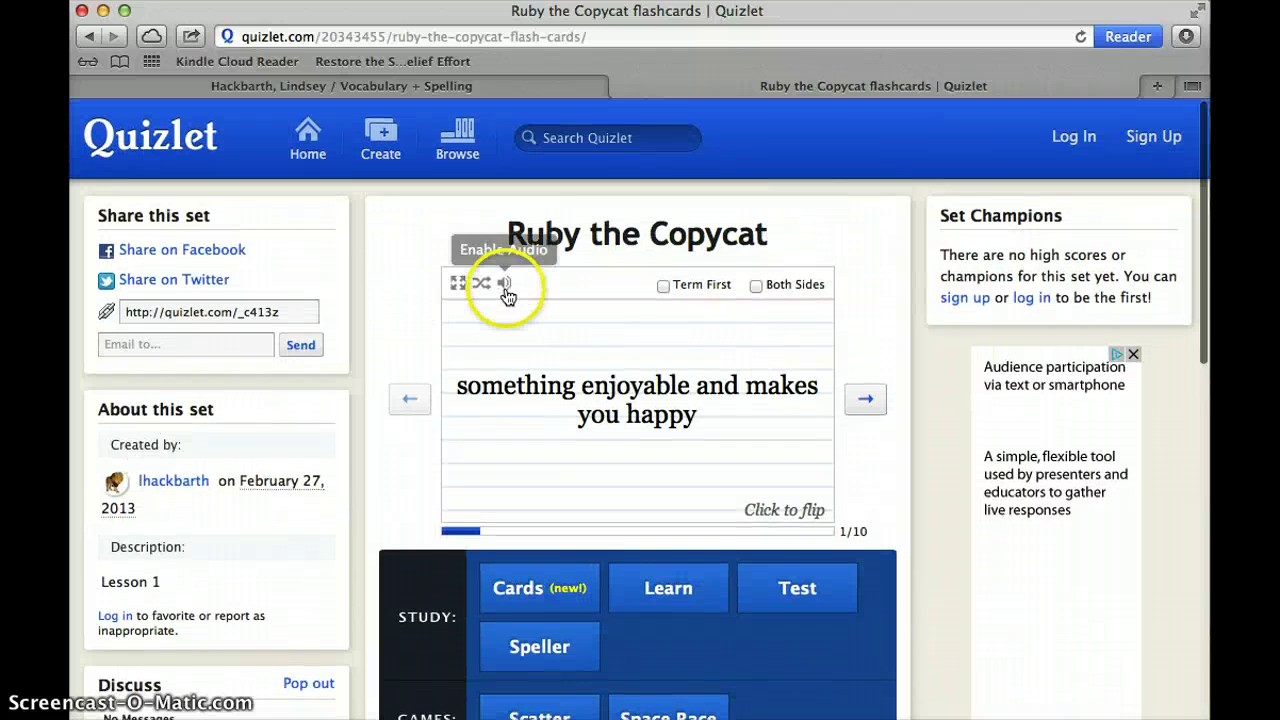
{"action": "scroll", "coordinate": [508, 297], "scroll_direction": "down", "scroll_amount": 4}
{"action": "scroll", "coordinate": [508, 297], "scroll_direction": "down", "scroll_amount": 5}
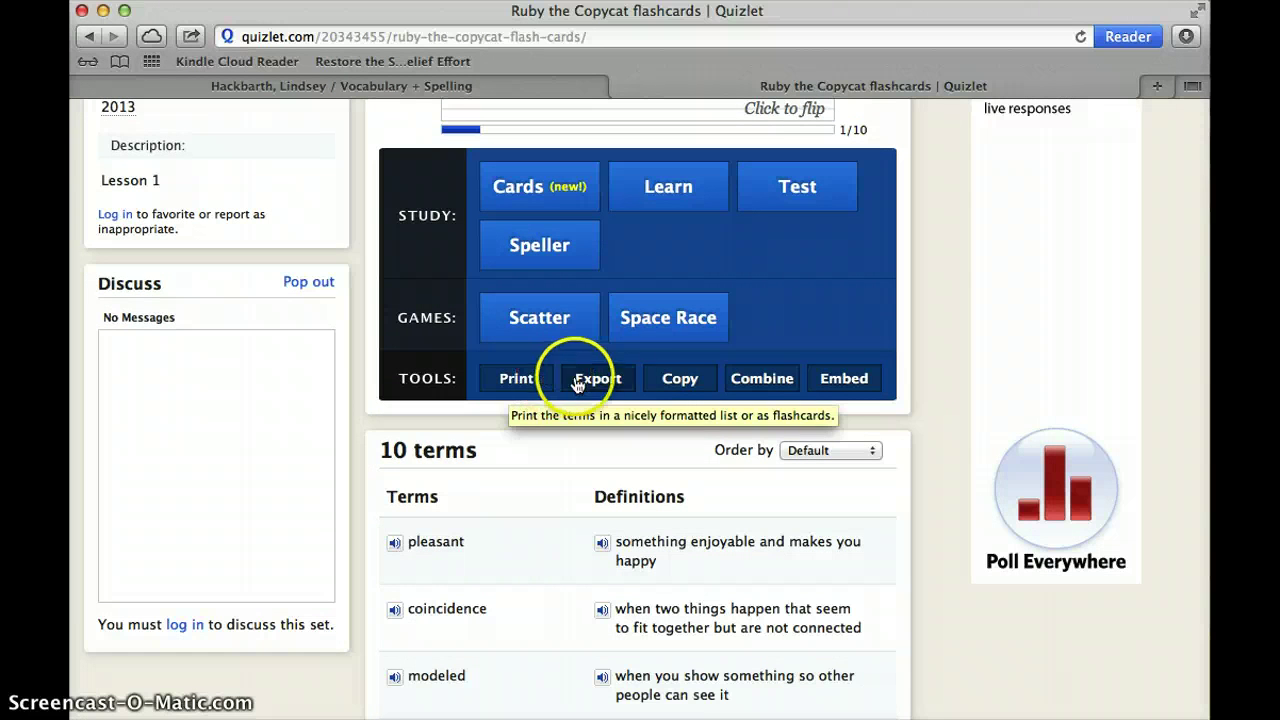
{"action": "scroll", "coordinate": [612, 378], "scroll_direction": "up", "scroll_amount": 7}
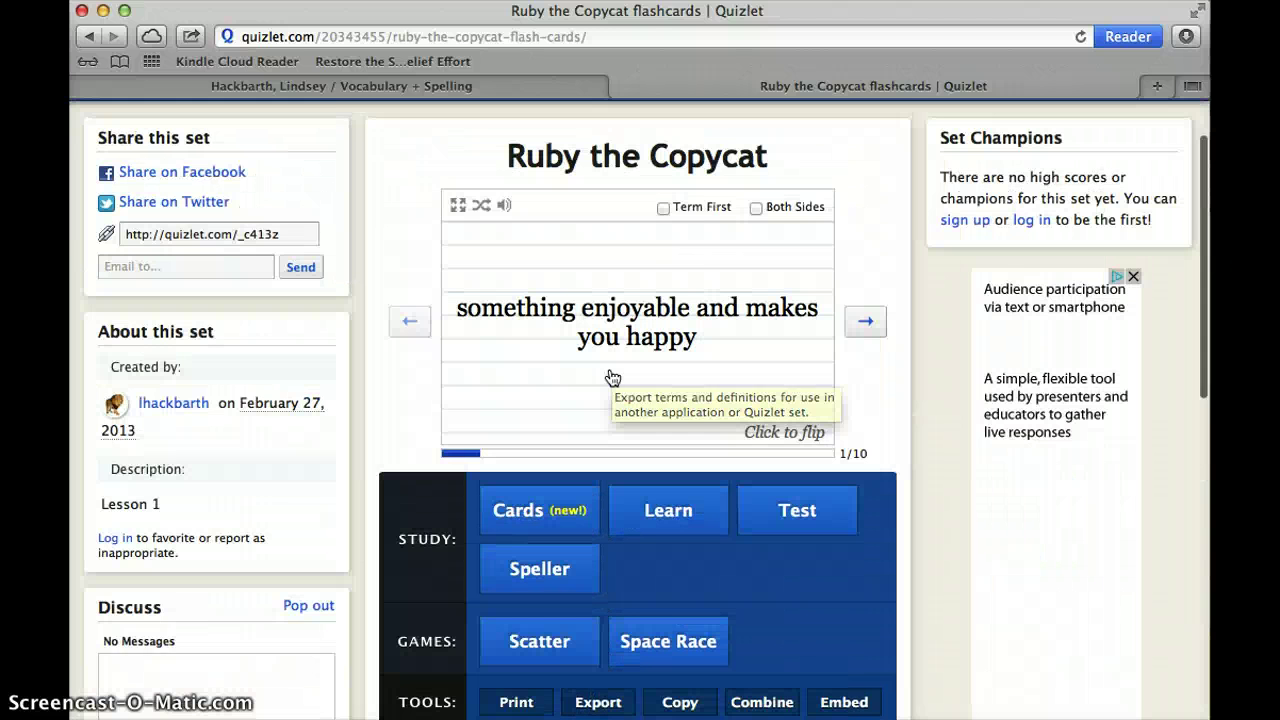